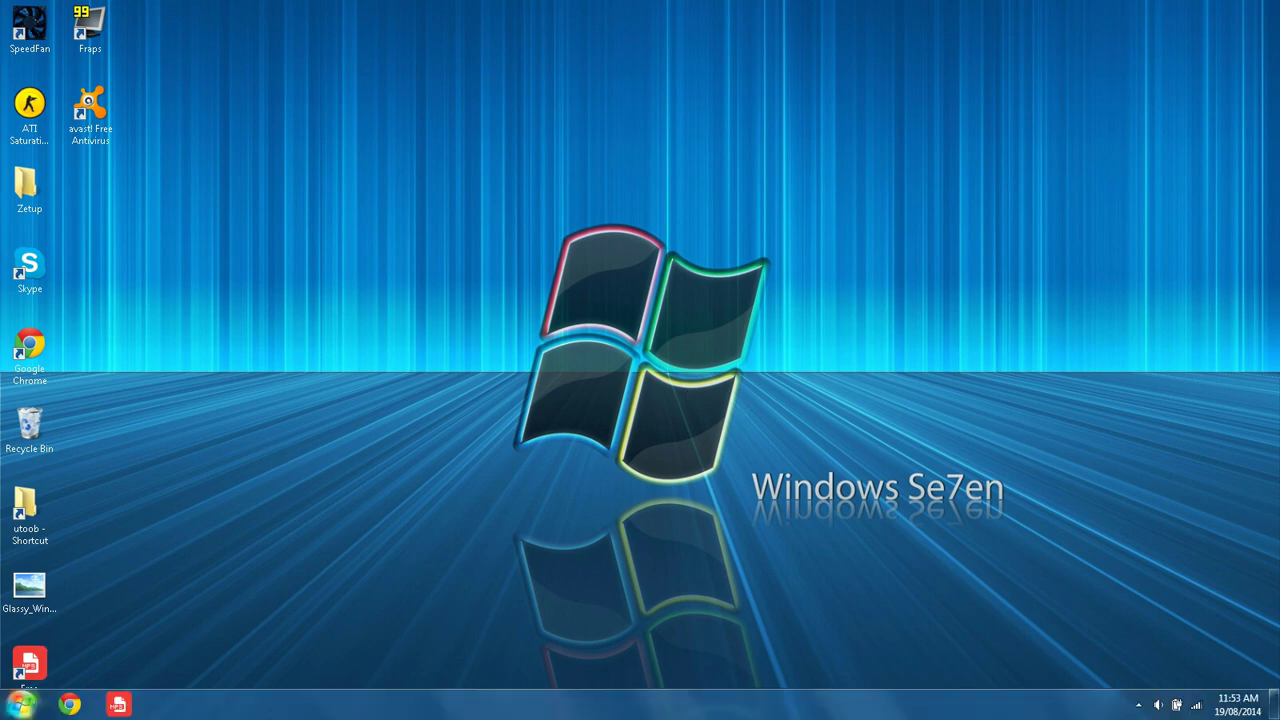
# Step: Launch System Configuration by searching 'msconfig' in the Start menu
pyautogui.click(20, 705)
pyautogui.click(63, 663)
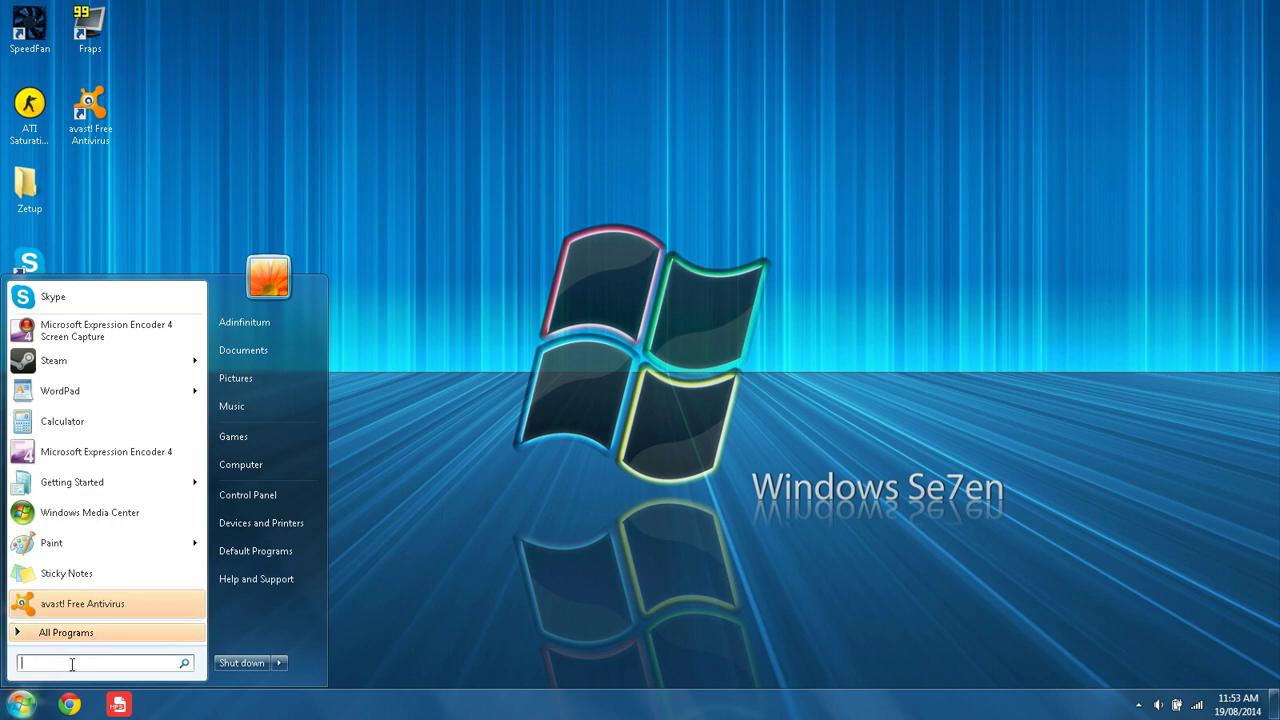
pyautogui.write('msconfig')
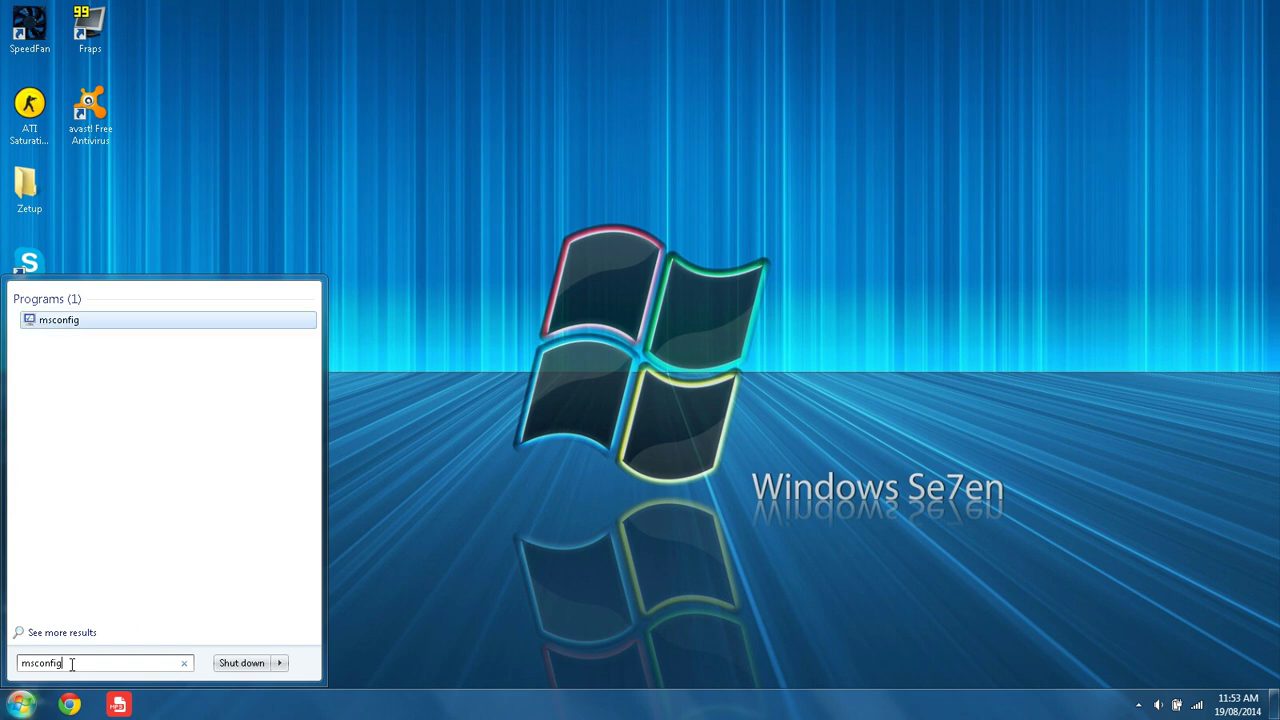
pyautogui.press('Return')
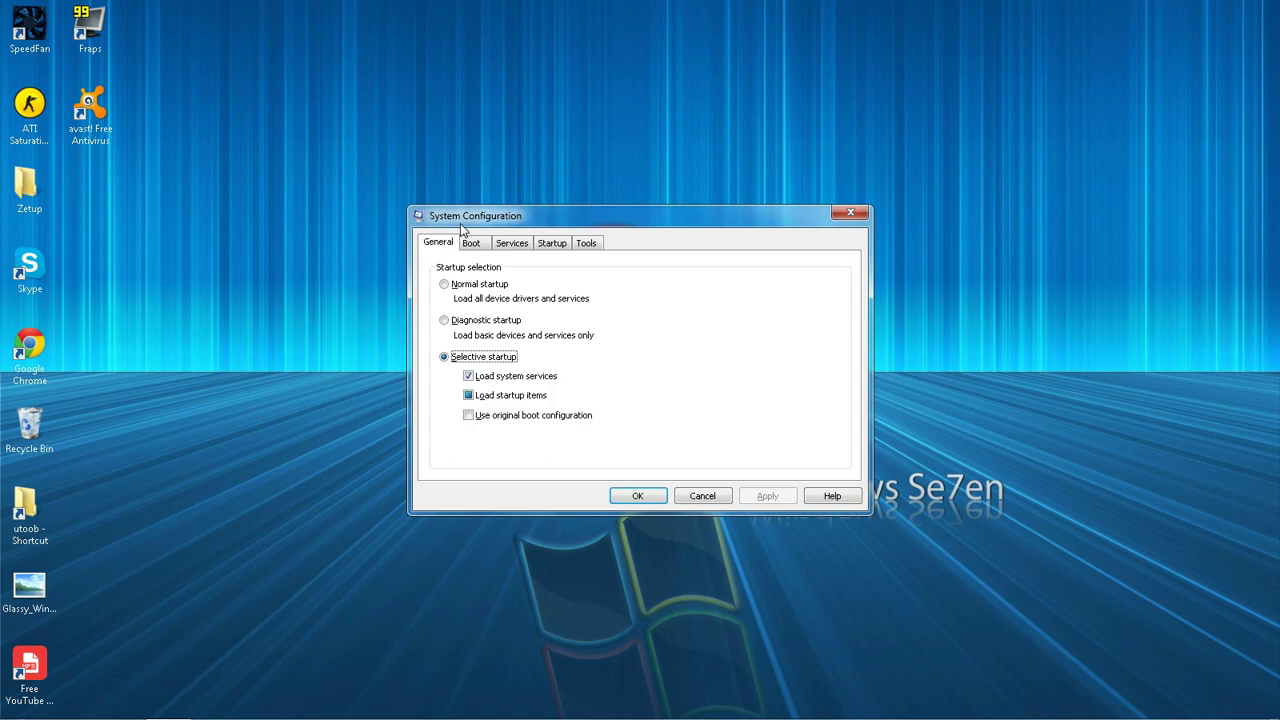
# Step: In Boot advanced options, set the number of processors to 8 and confirm
pyautogui.click(481, 243)
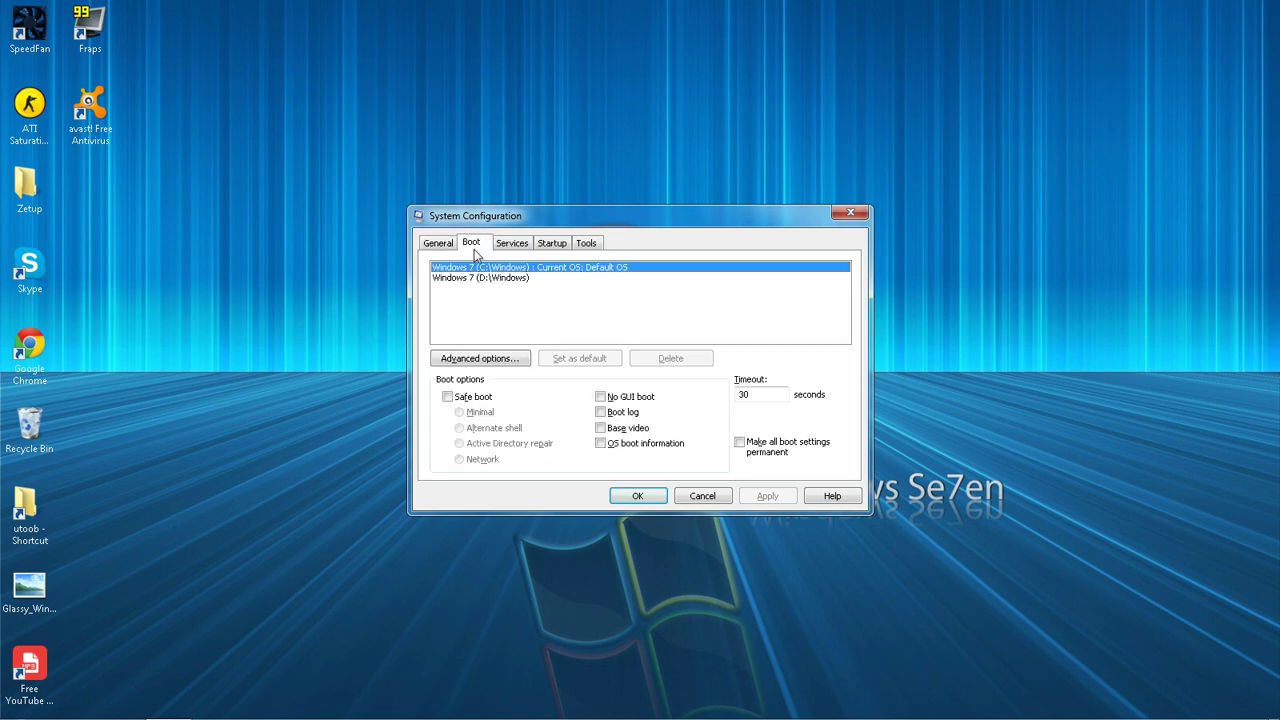
pyautogui.click(502, 362)
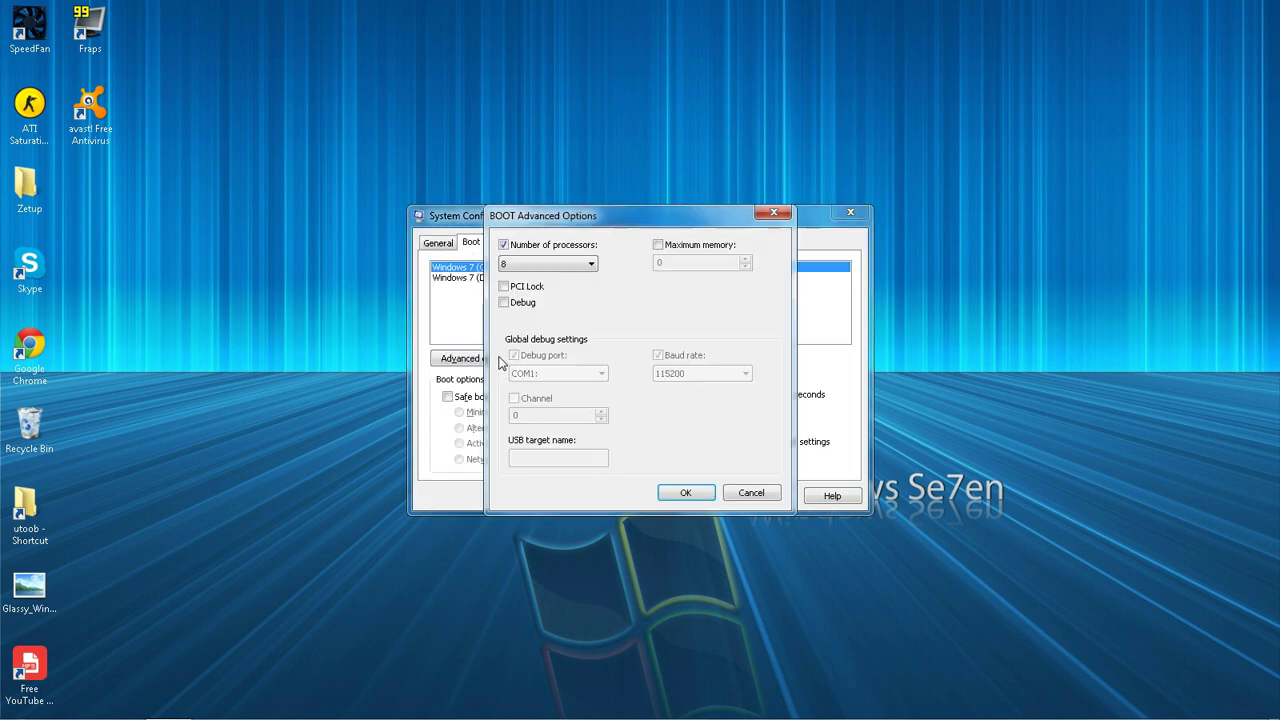
pyautogui.click(572, 260)
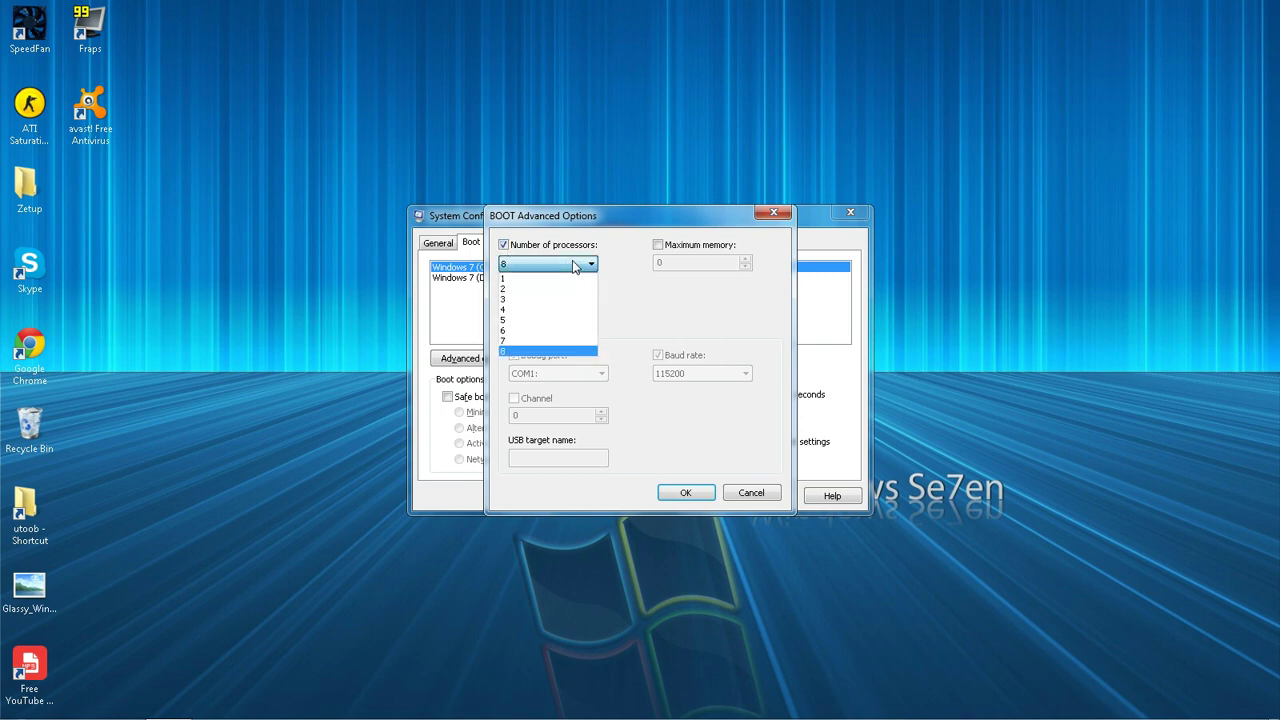
pyautogui.click(537, 352)
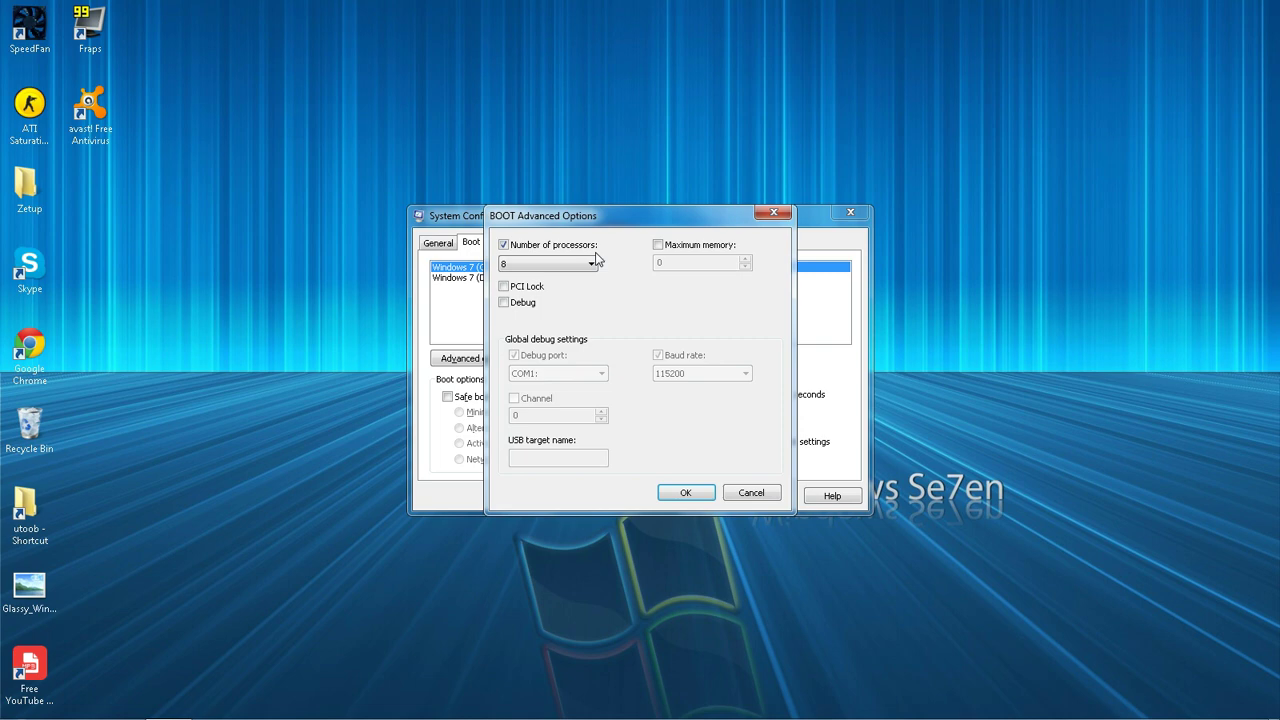
pyautogui.click(686, 494)
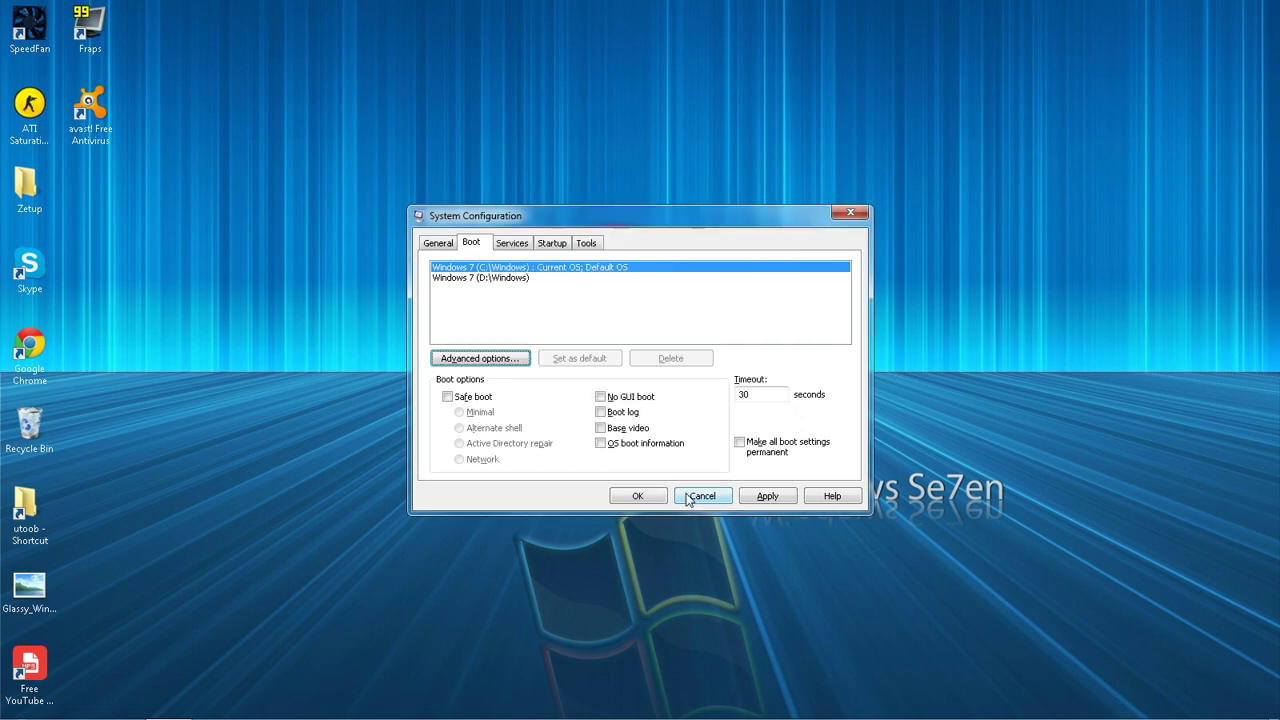
# Step: On the Startup list, leave the Java and Spybot entries unchecked (disabled)
pyautogui.click(556, 243)
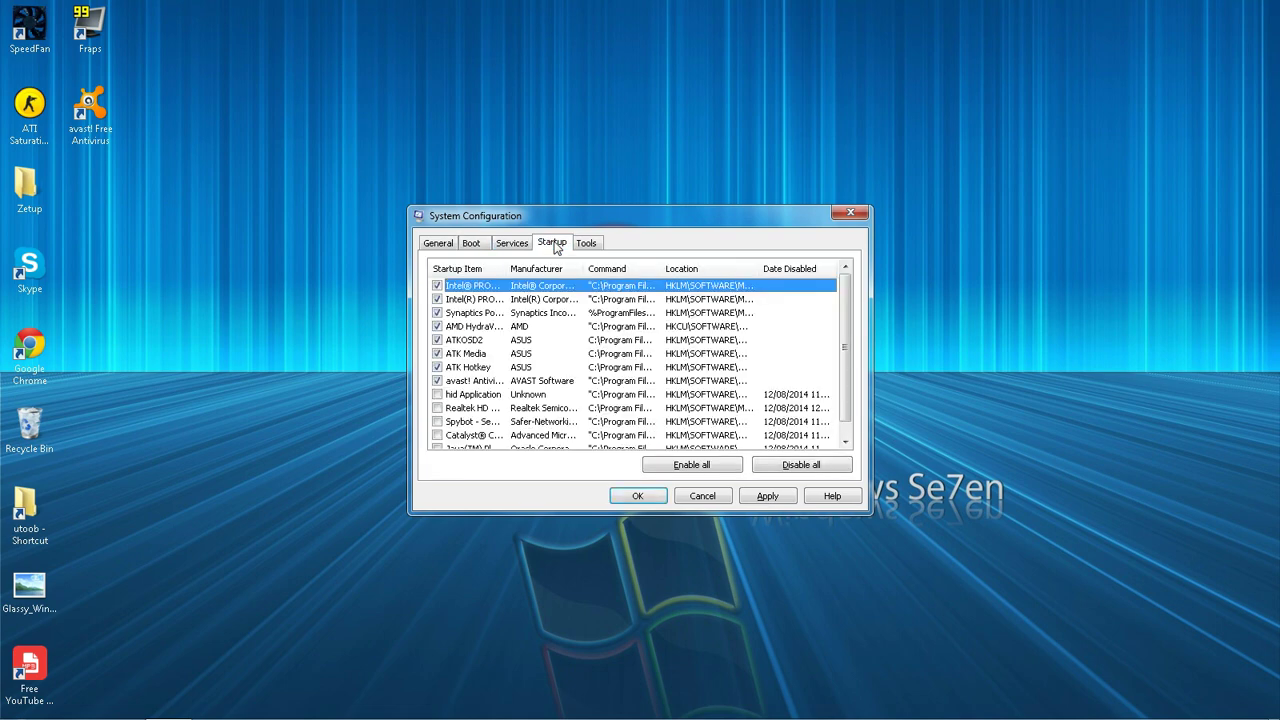
pyautogui.click(845, 441)
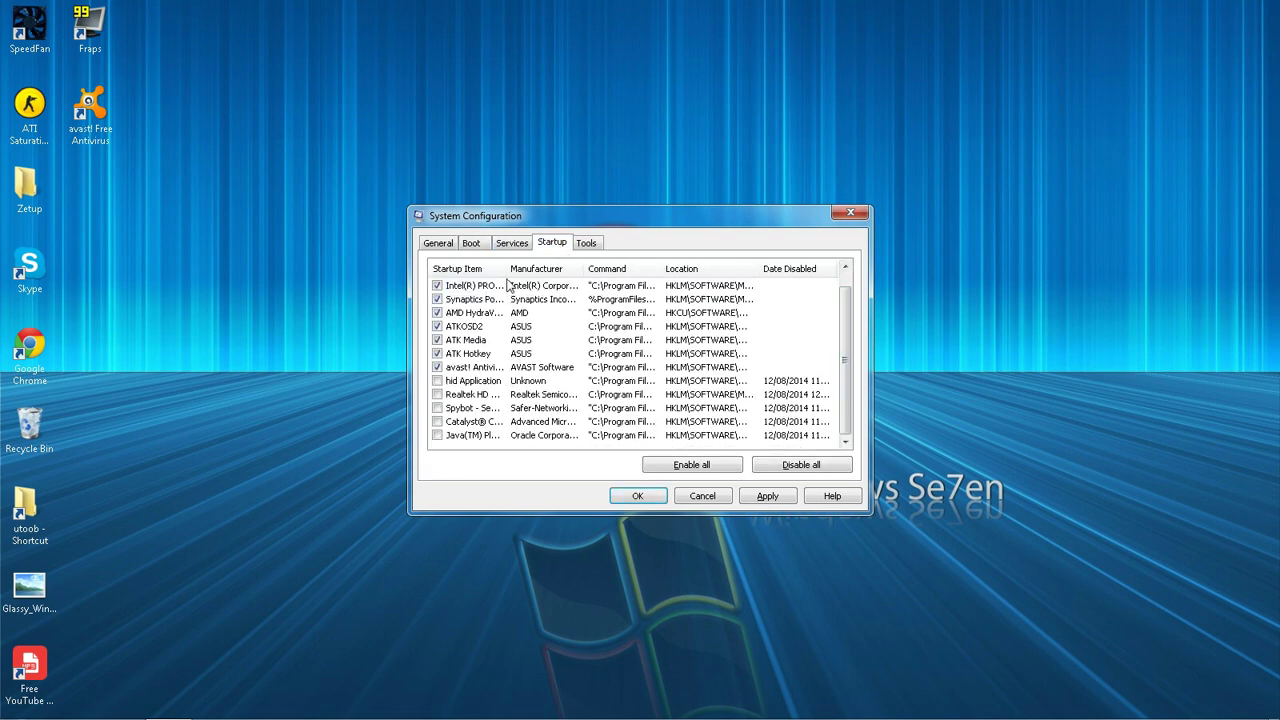
pyautogui.moveTo(507, 268); pyautogui.dragTo(565, 271)
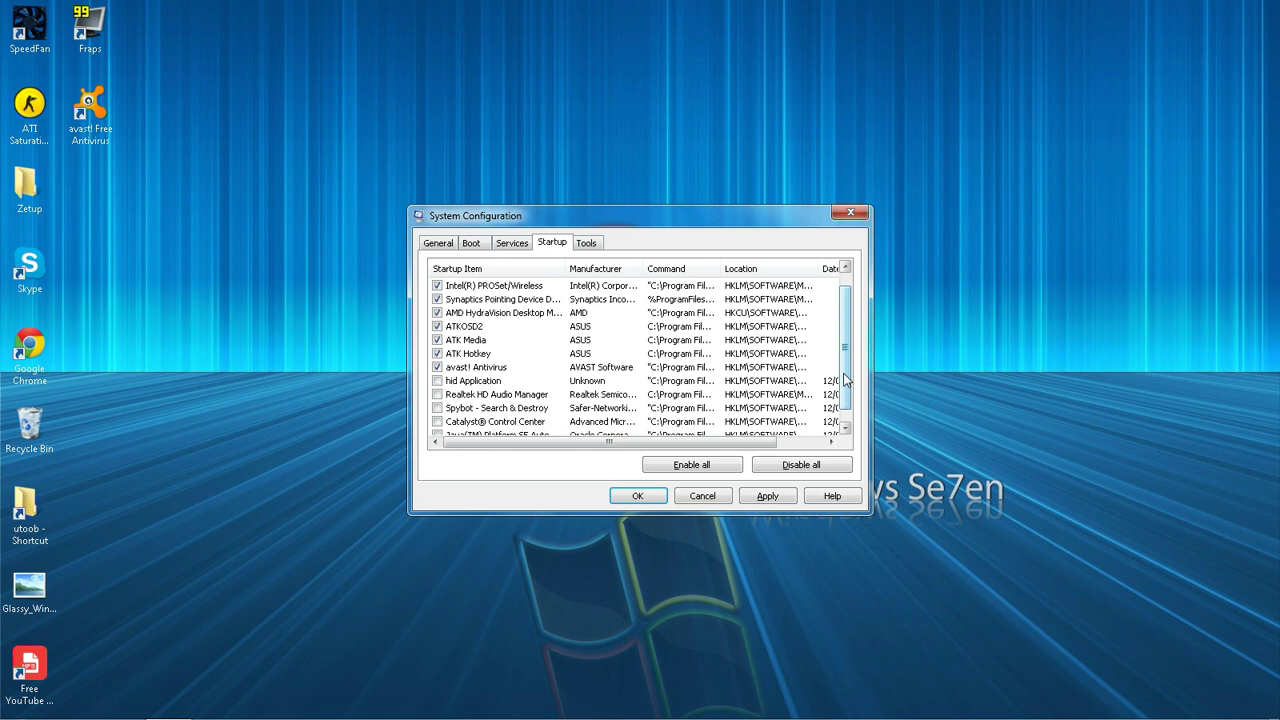
pyautogui.scroll(-1, 845, 378)
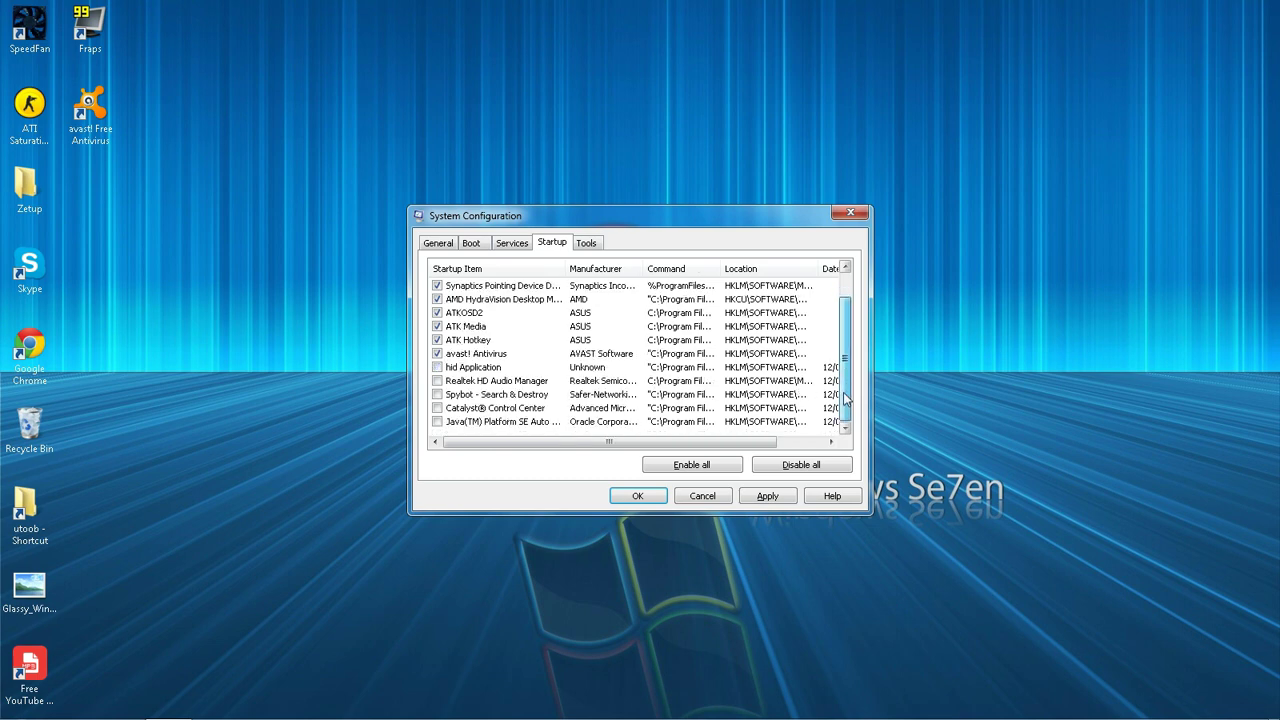
pyautogui.click(437, 421)
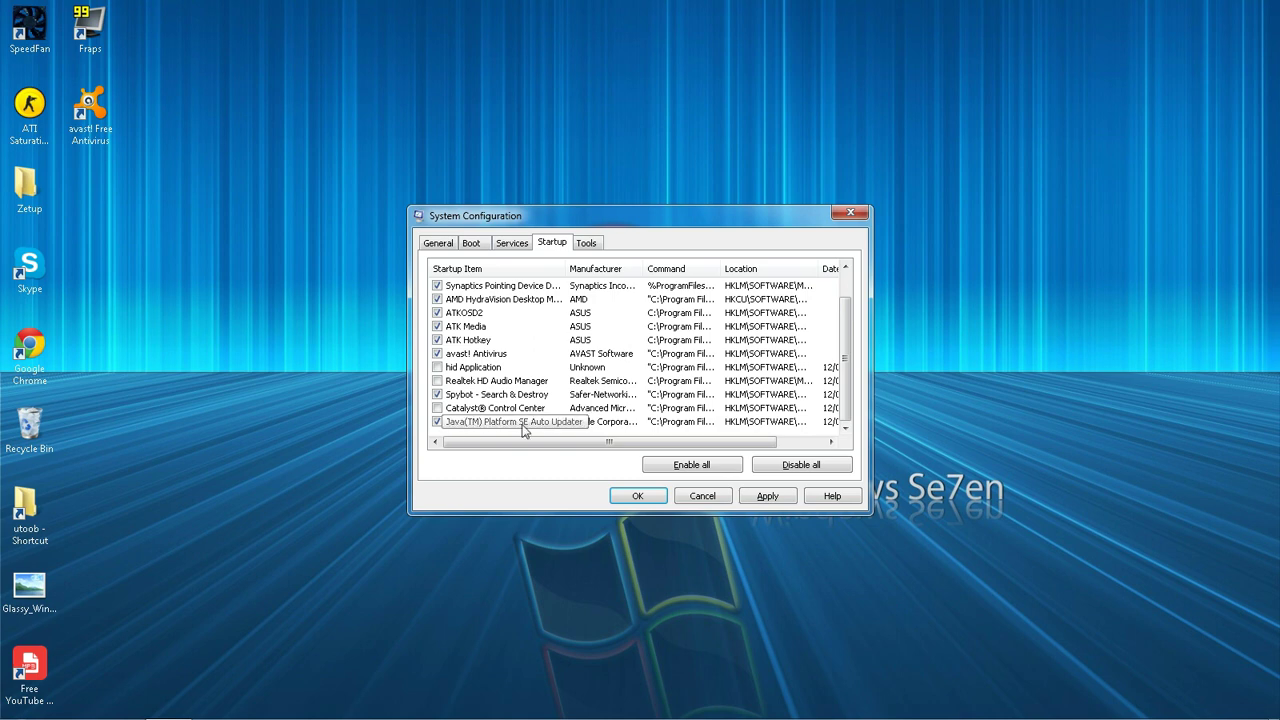
pyautogui.click(437, 421)
pyautogui.click(437, 394)
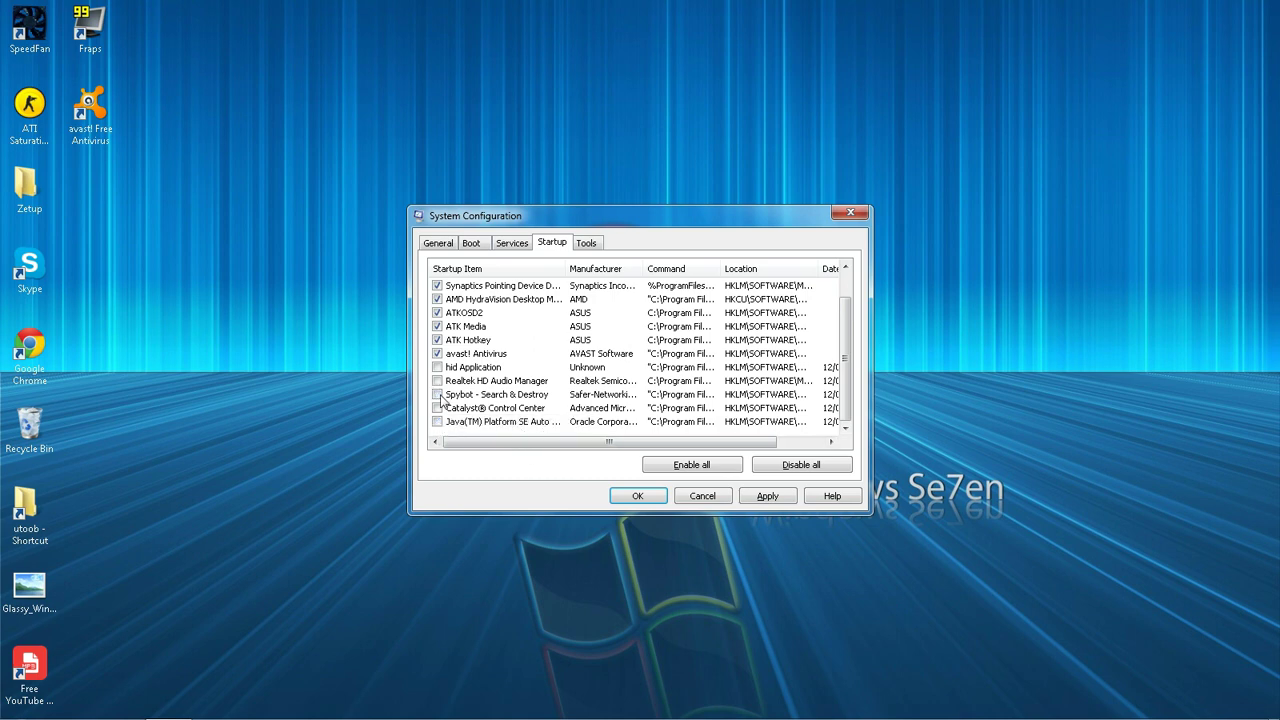
# Step: Apply the changes, close System Configuration and choose Exit without restart
pyautogui.click(766, 494)
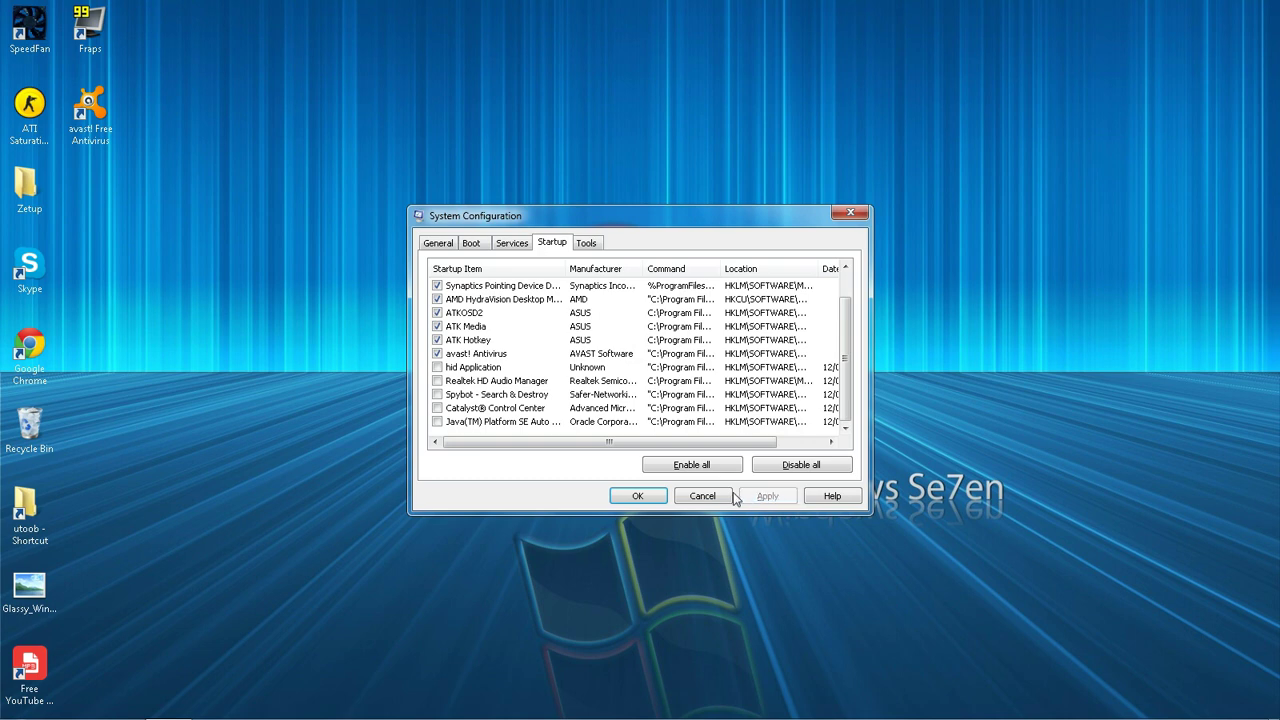
pyautogui.click(638, 496)
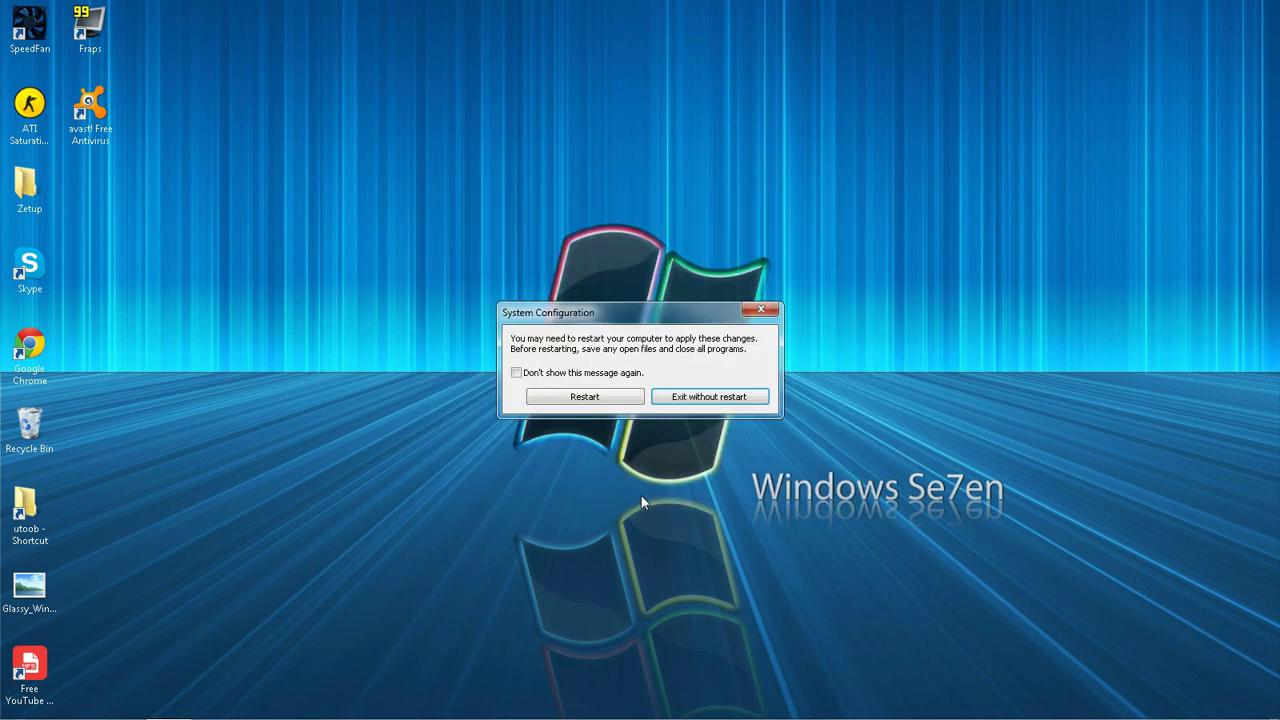
pyautogui.click(709, 397)
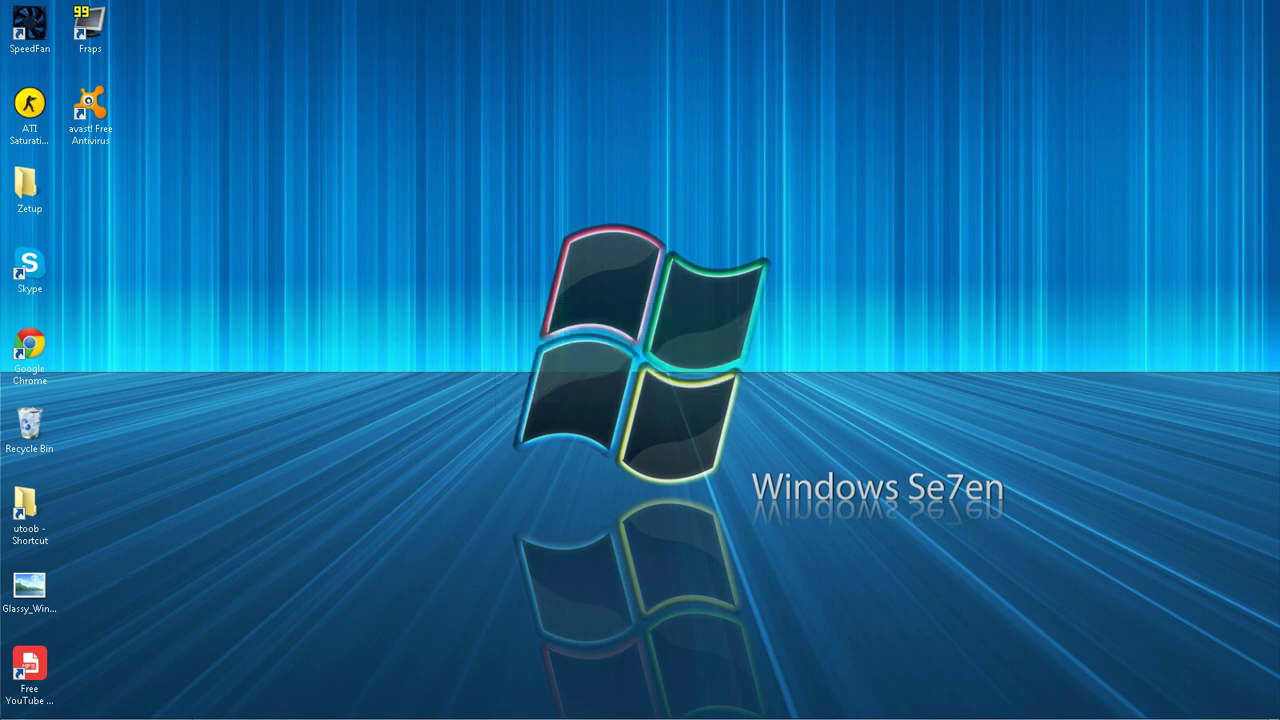
pyautogui.click(21, 704)
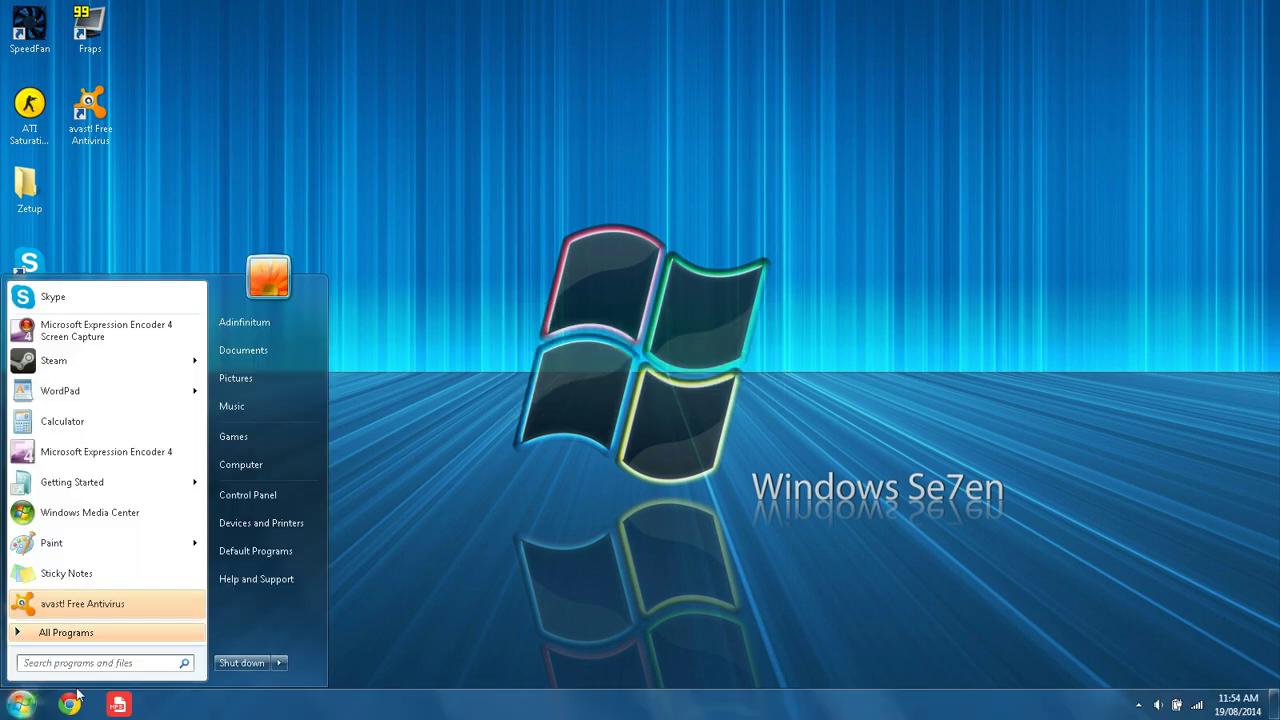
pyautogui.click(229, 495)
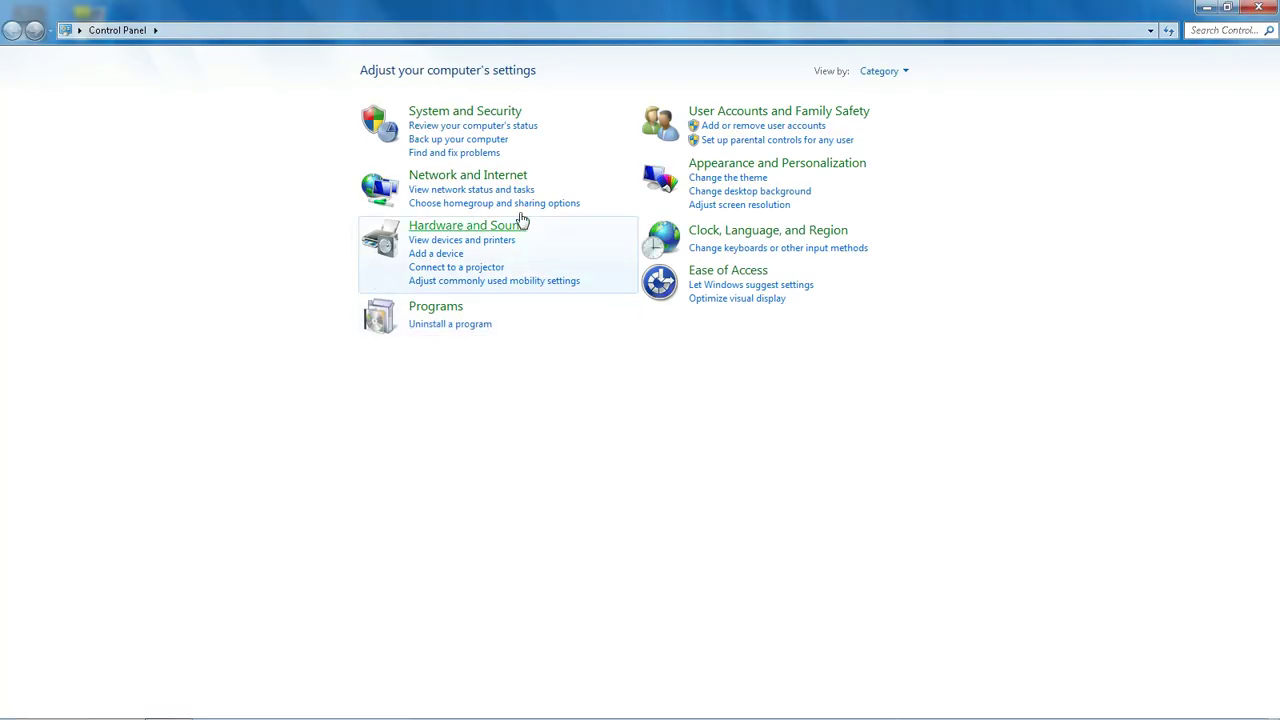
pyautogui.click(481, 112)
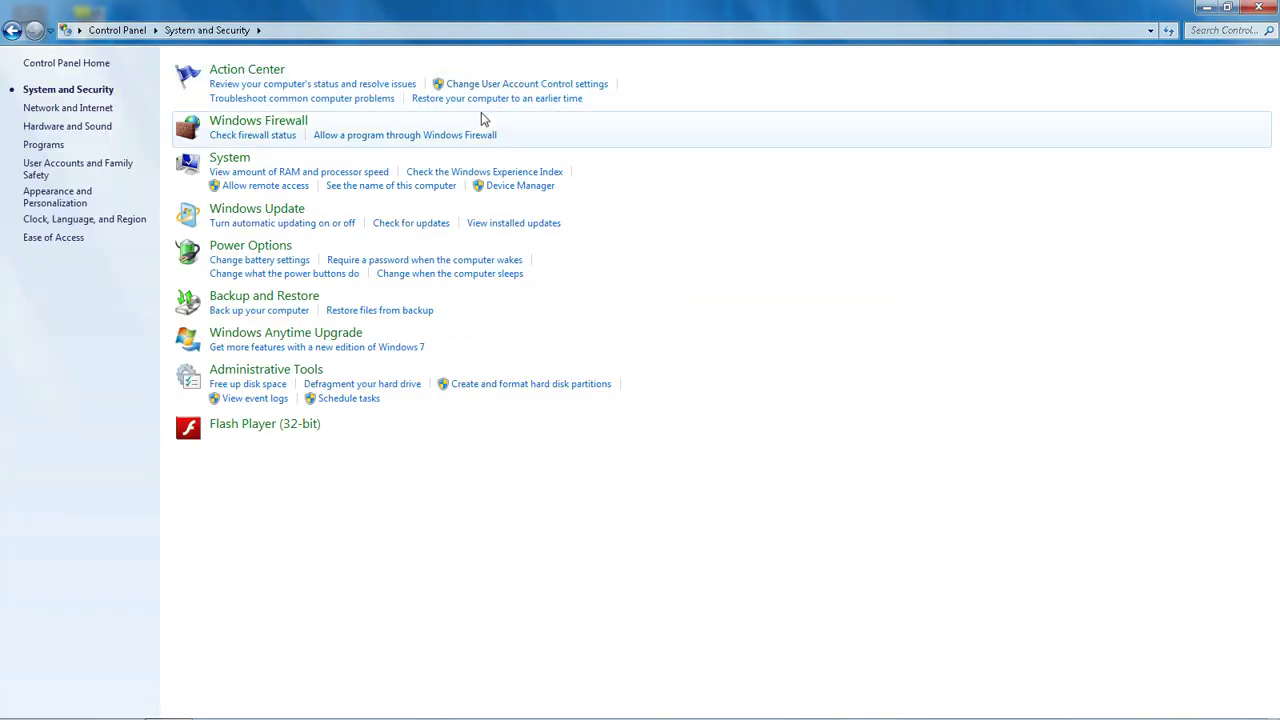
pyautogui.click(263, 245)
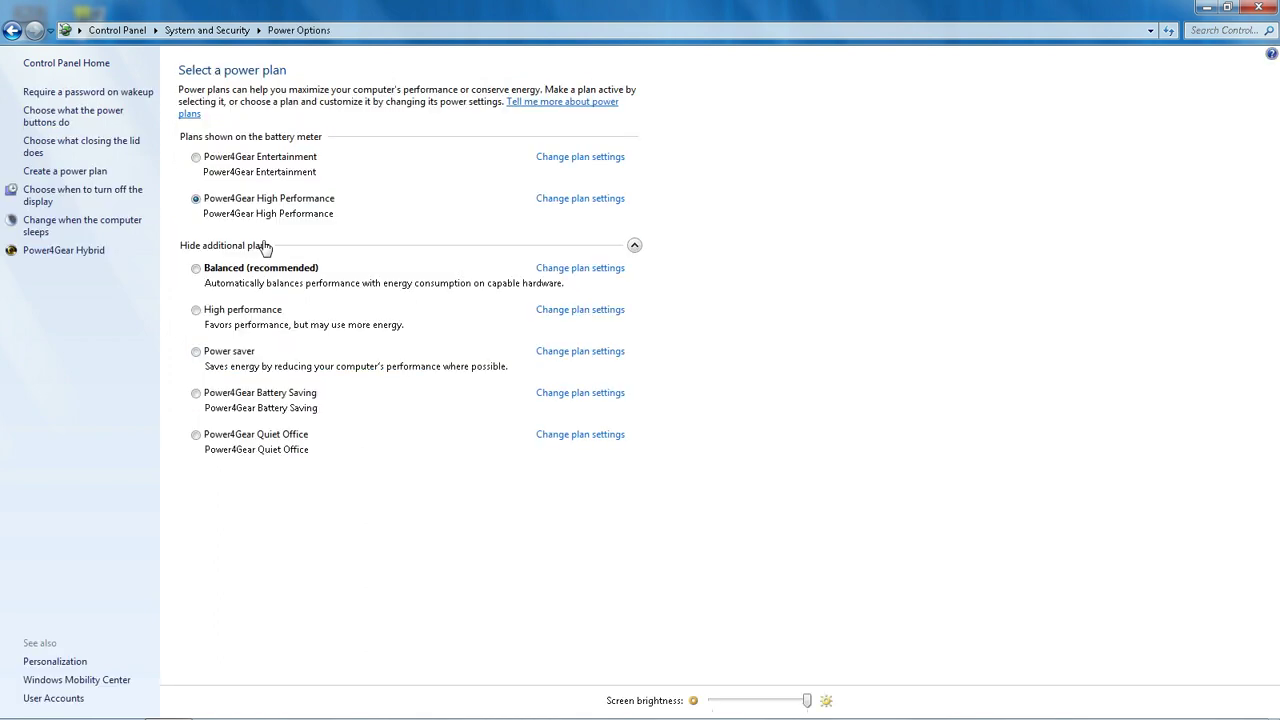
pyautogui.click(636, 247)
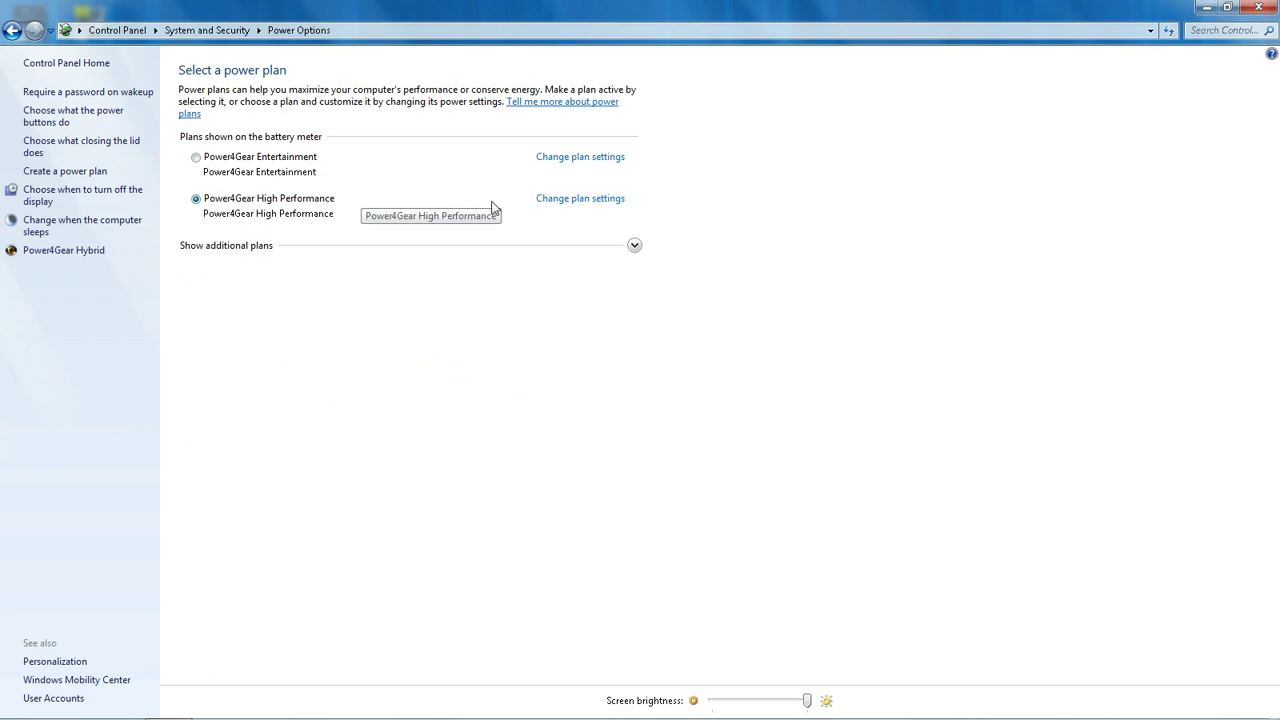
pyautogui.click(635, 246)
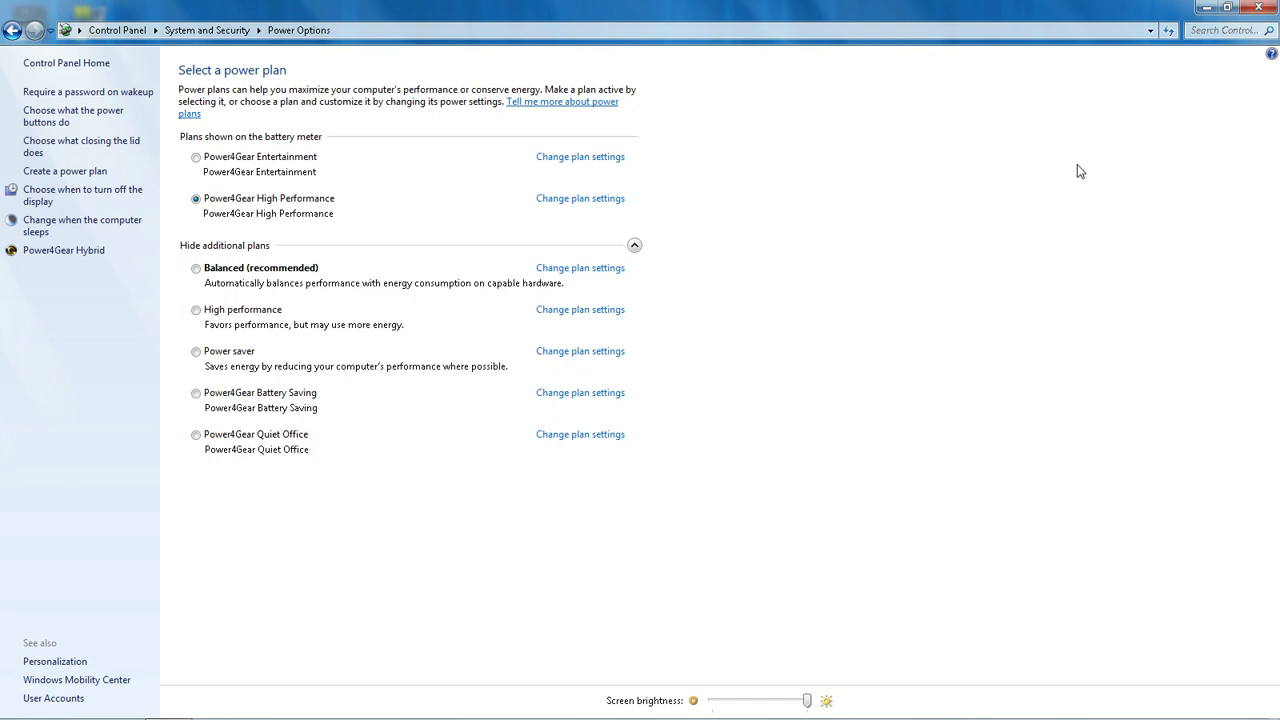
pyautogui.click(1258, 10)
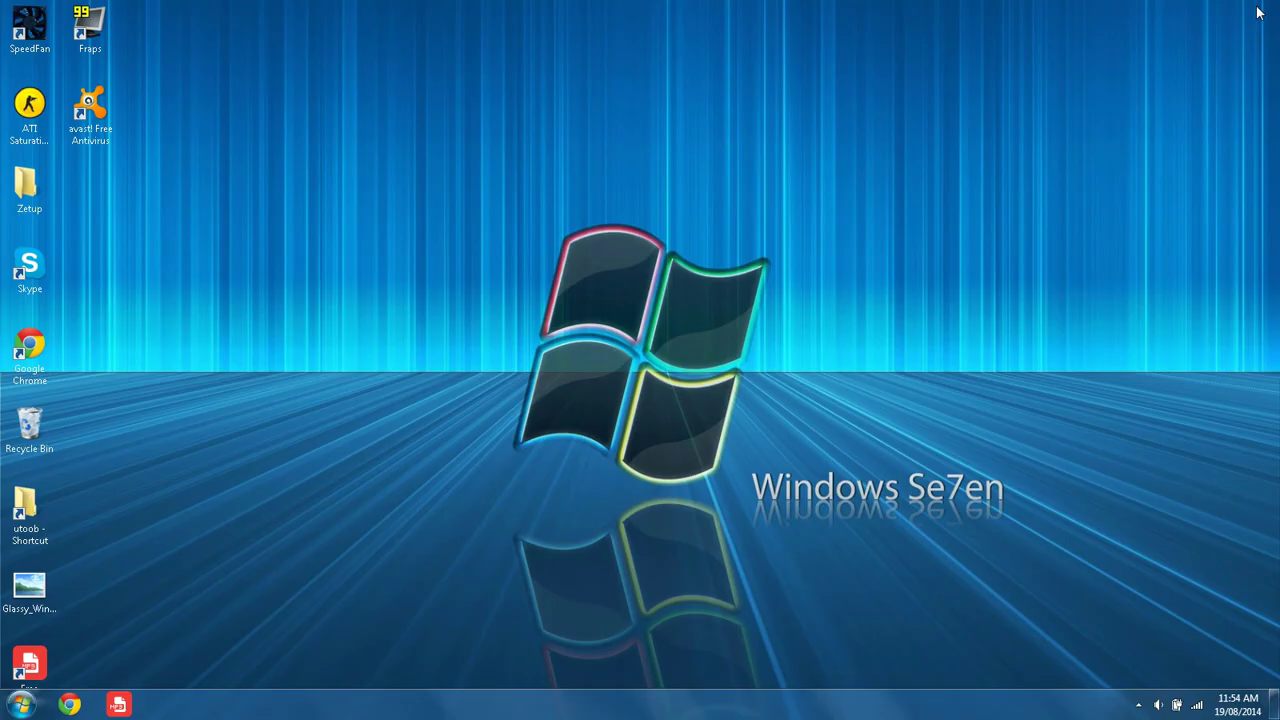
# Step: Open Performance Options via Computer properties and Advanced system settings
pyautogui.click(20, 705)
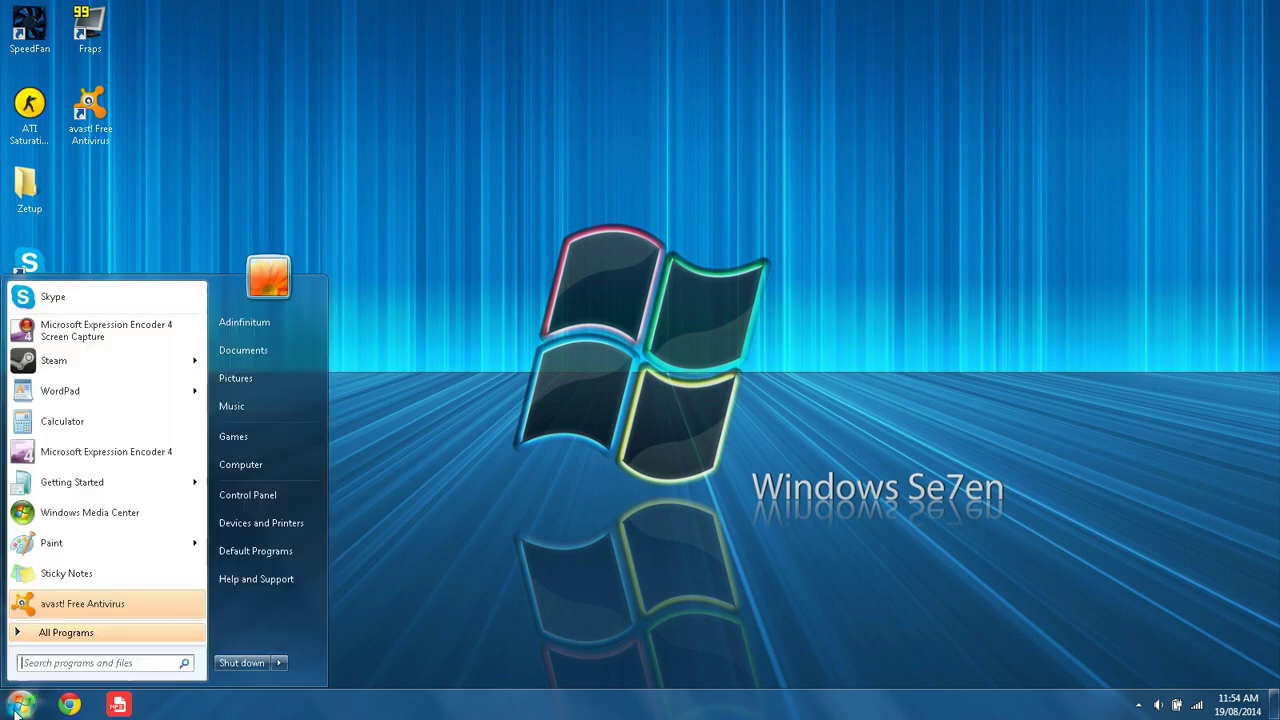
pyautogui.rightClick(275, 471)
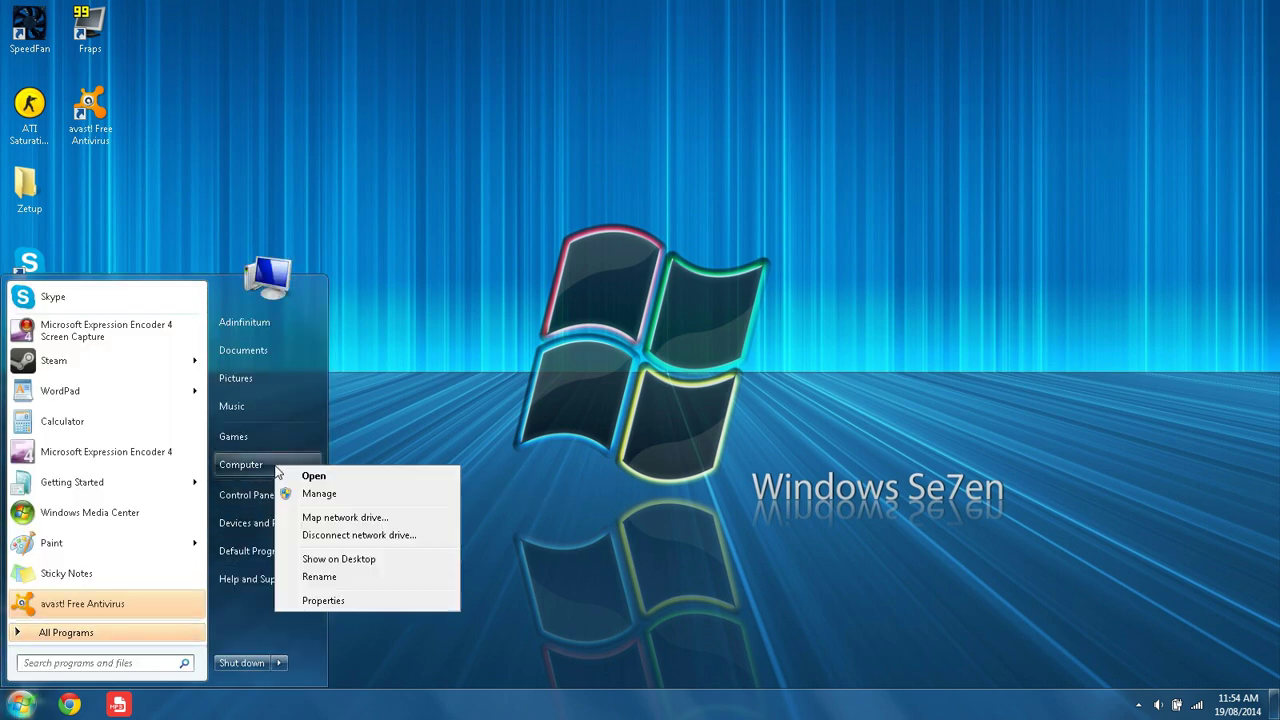
pyautogui.click(323, 601)
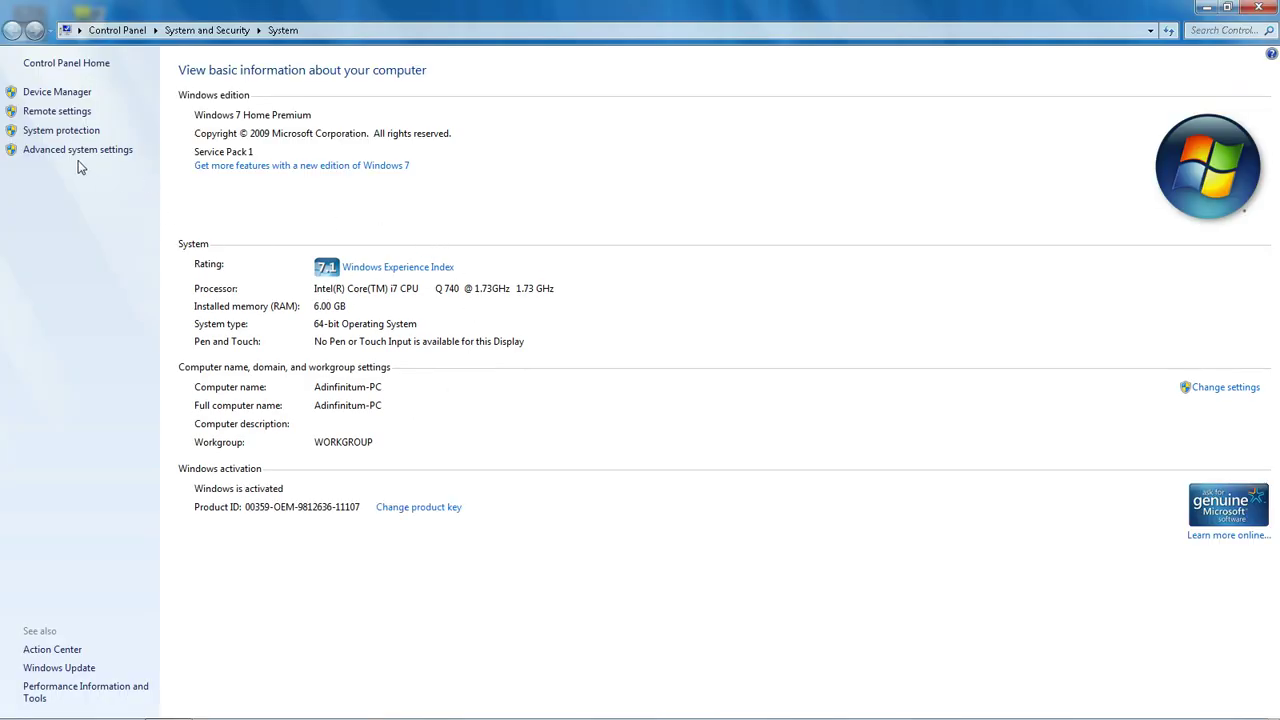
pyautogui.click(77, 149)
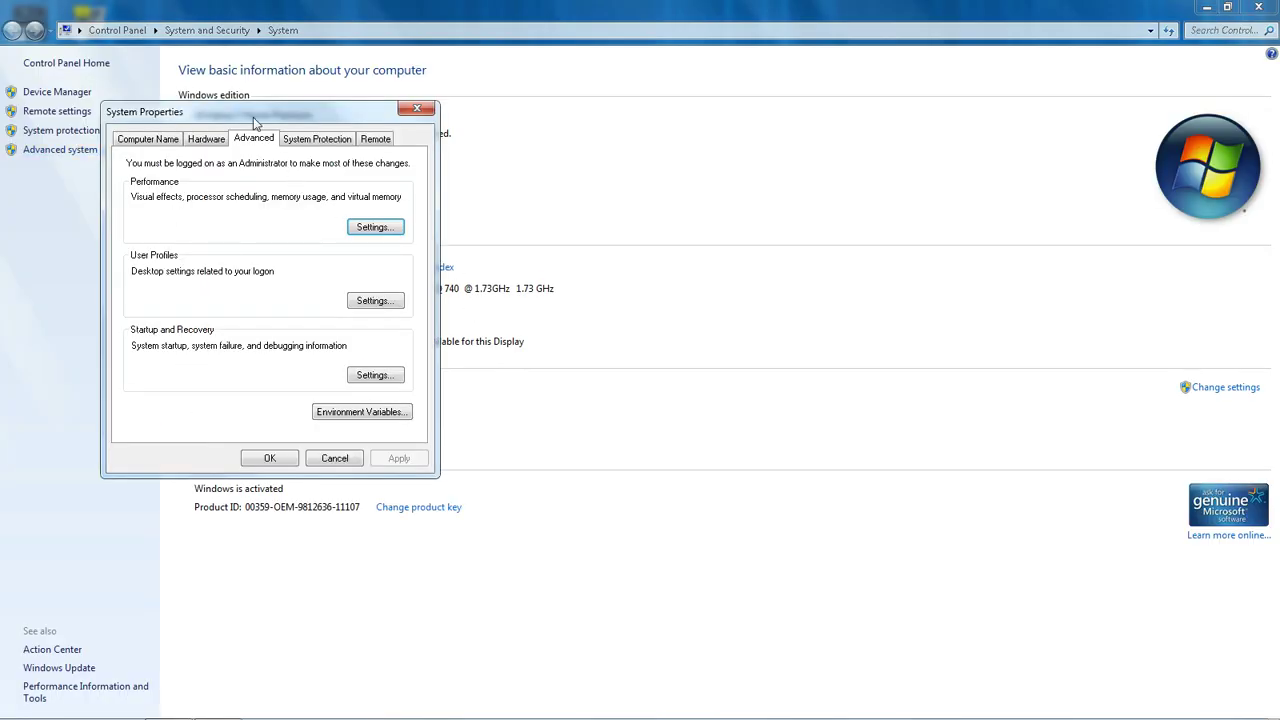
pyautogui.moveTo(255, 122); pyautogui.dragTo(500, 233)
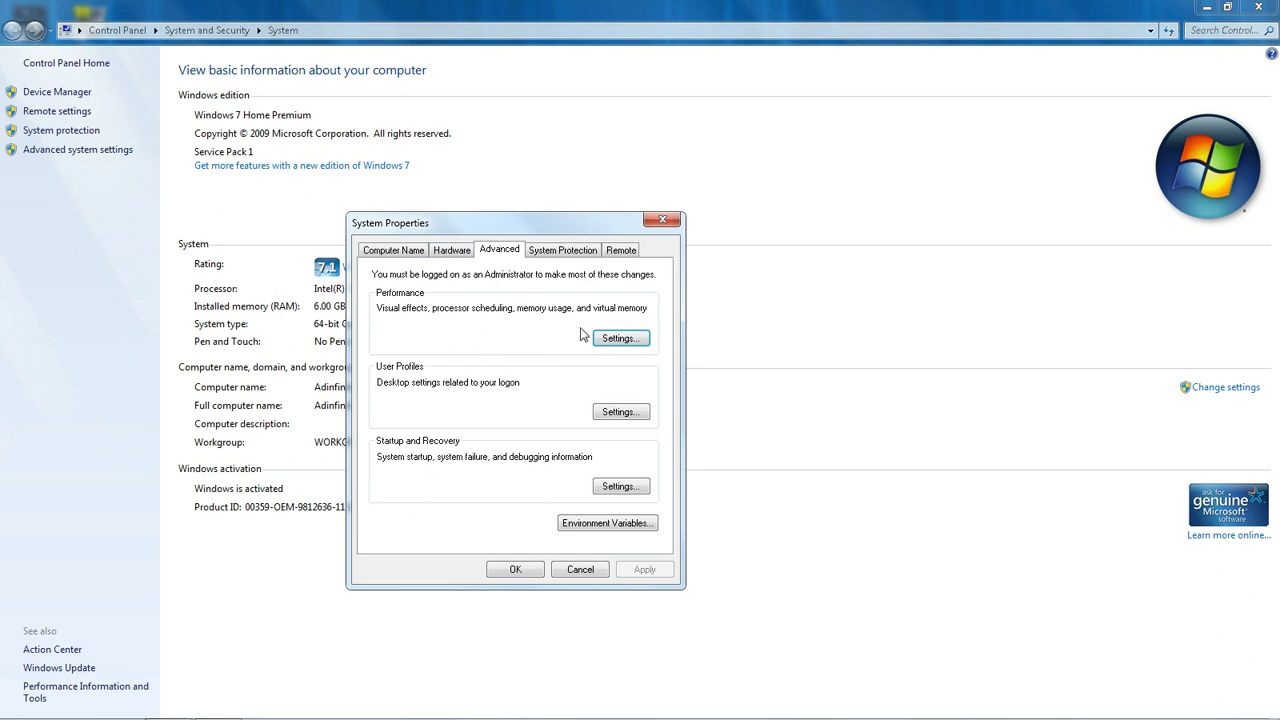
pyautogui.click(620, 342)
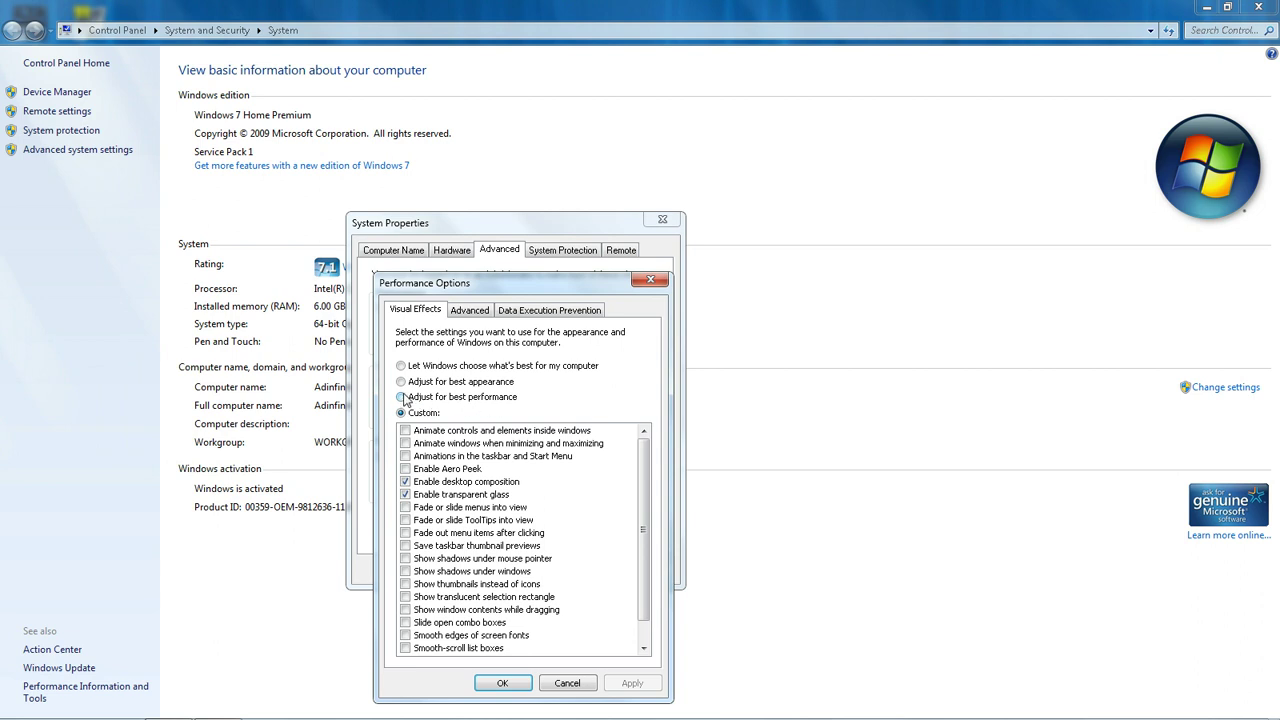
# Step: Choose Adjust for best performance, re-enable visual styles on windows and buttons, and apply
pyautogui.click(405, 399)
pyautogui.scroll(-1, 644, 508)
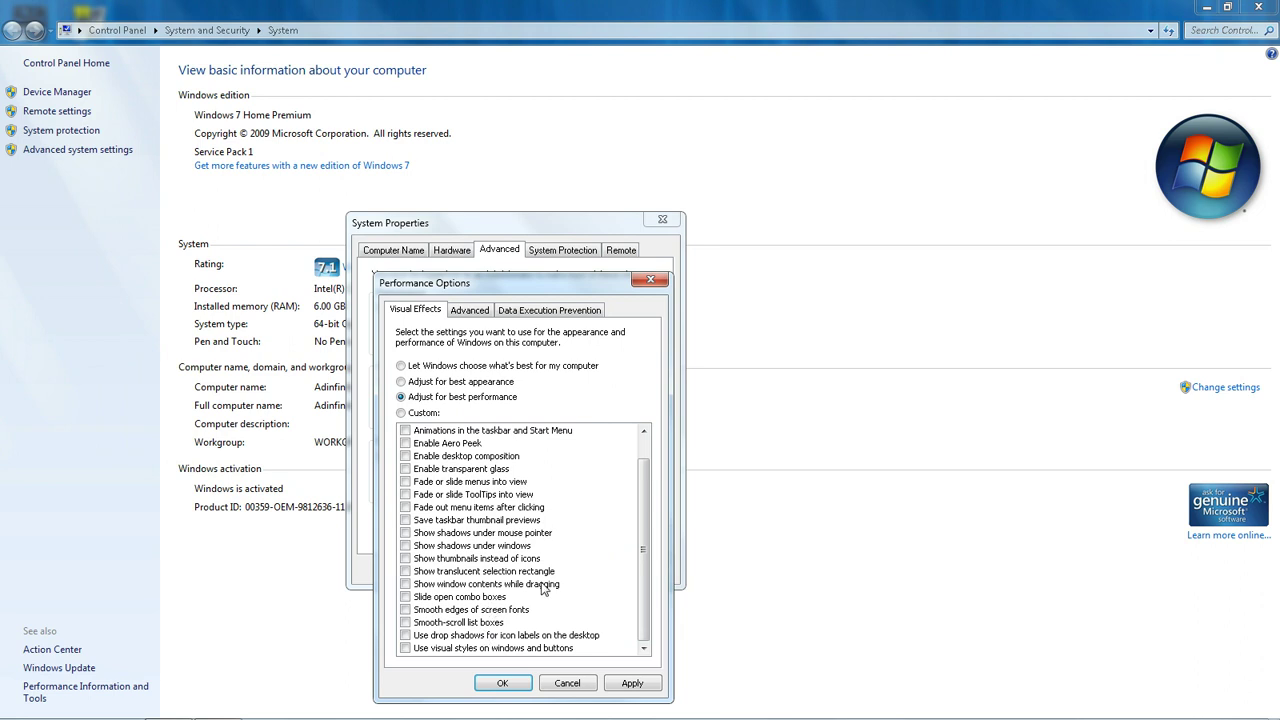
pyautogui.click(405, 648)
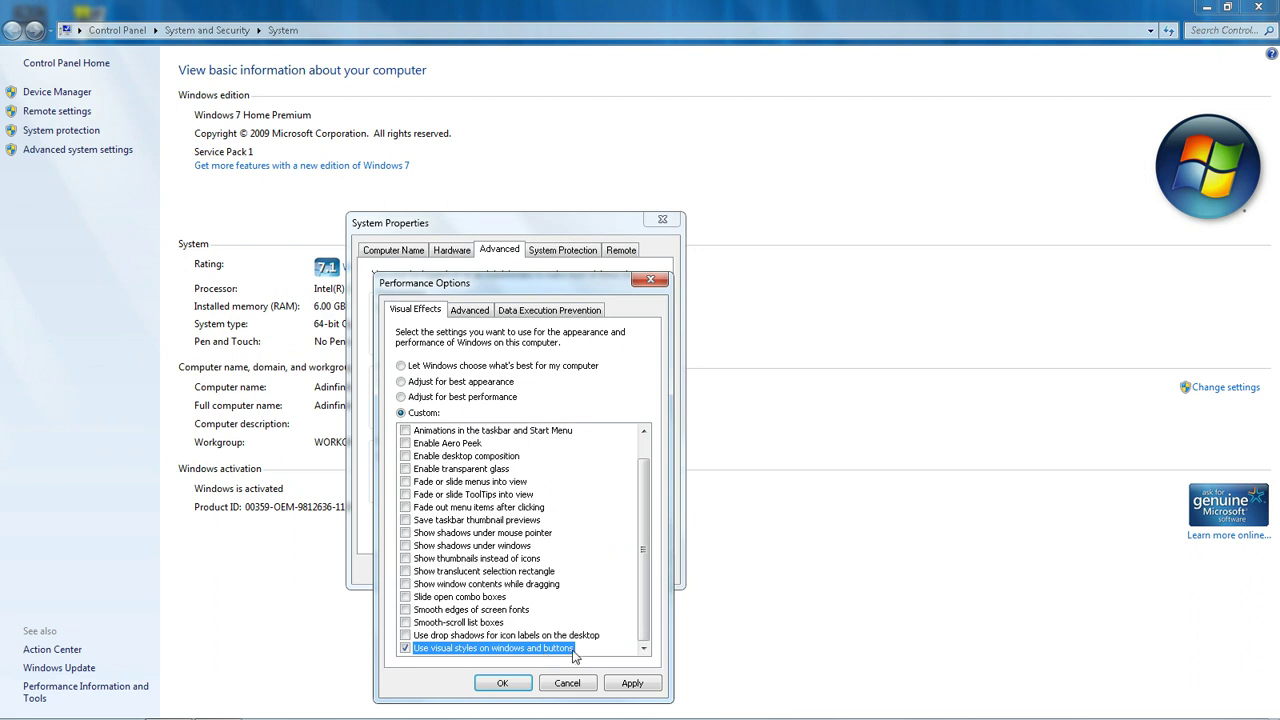
pyautogui.click(631, 688)
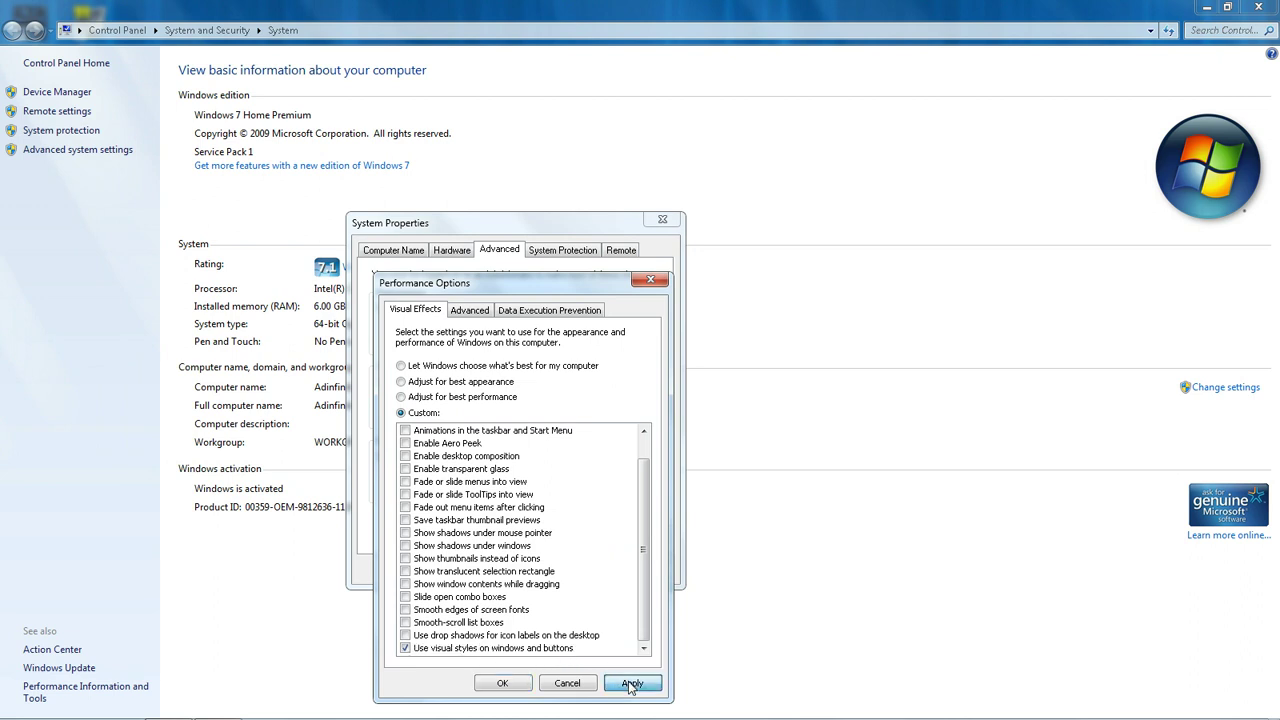
# Step: Reopen Performance Options and bring up the Virtual Memory settings from the Advanced tab
pyautogui.click(508, 683)
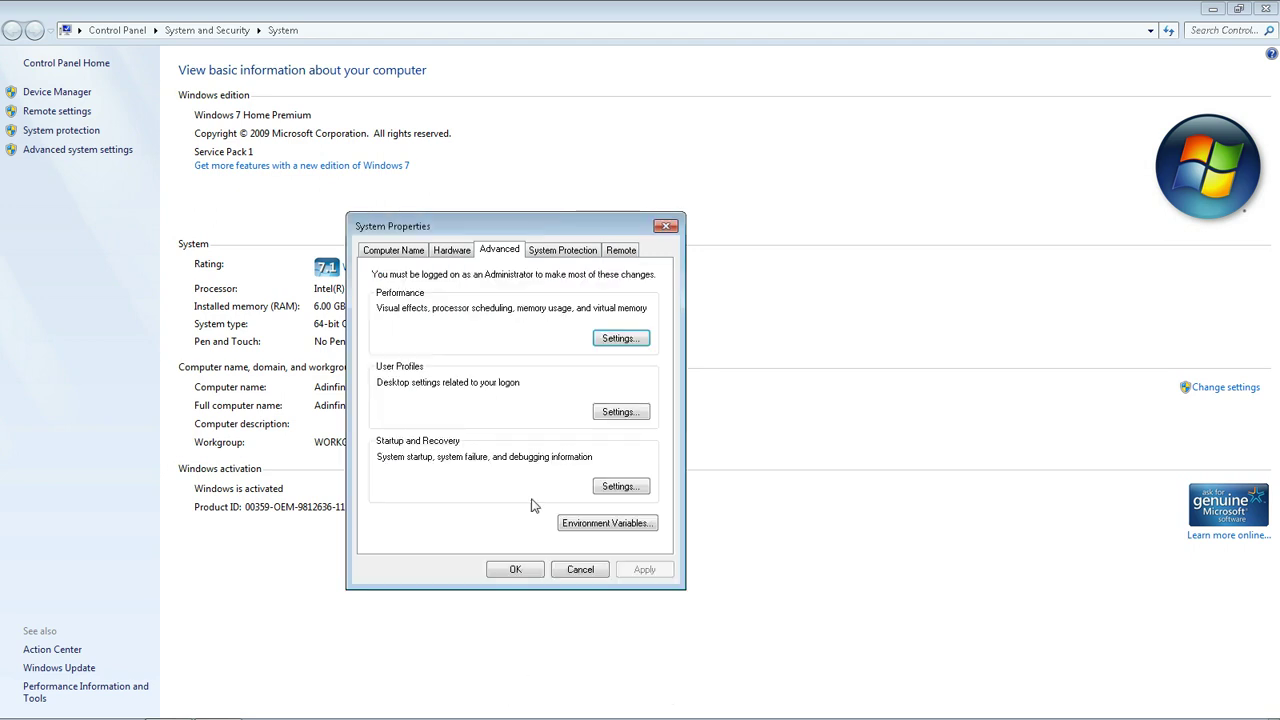
pyautogui.click(620, 339)
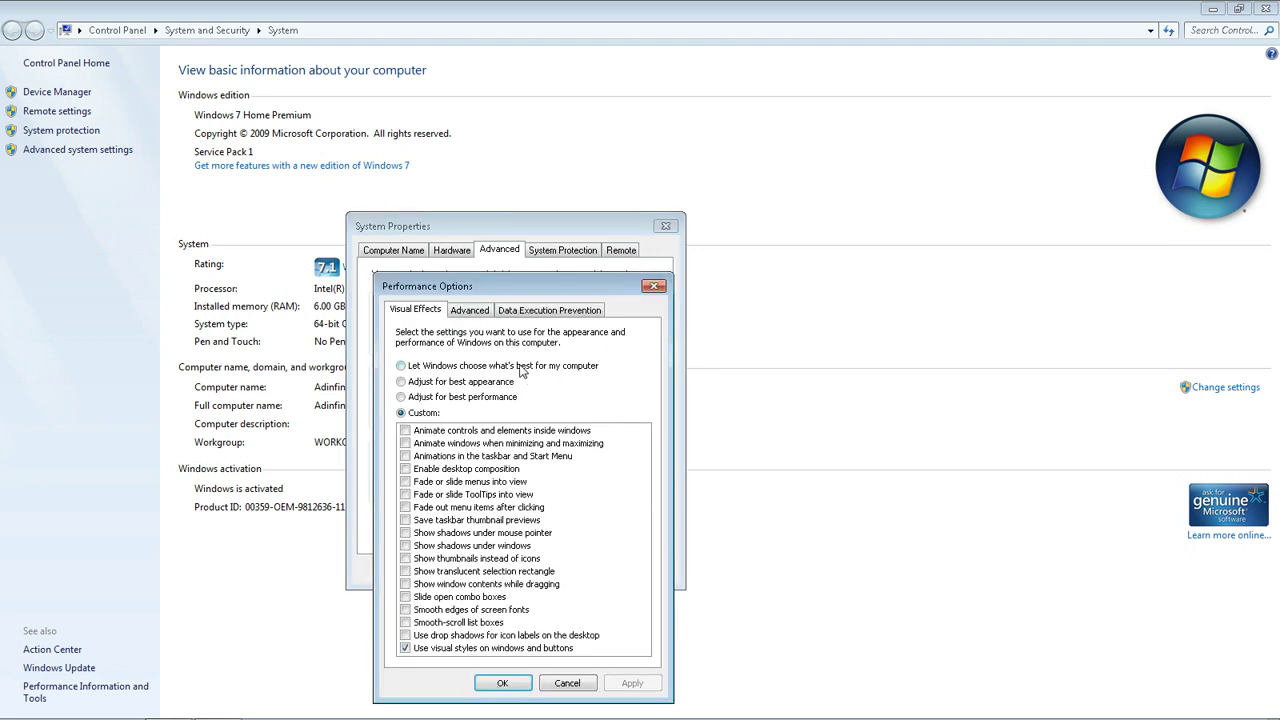
pyautogui.click(470, 312)
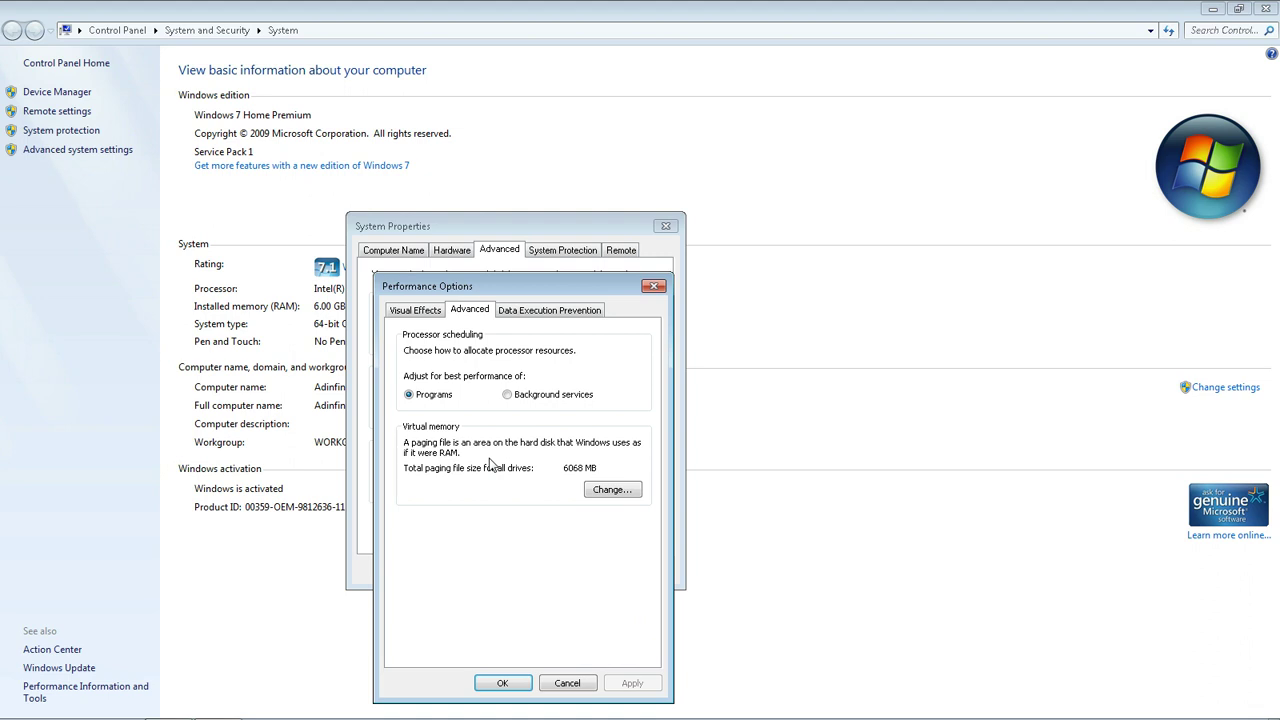
pyautogui.click(614, 489)
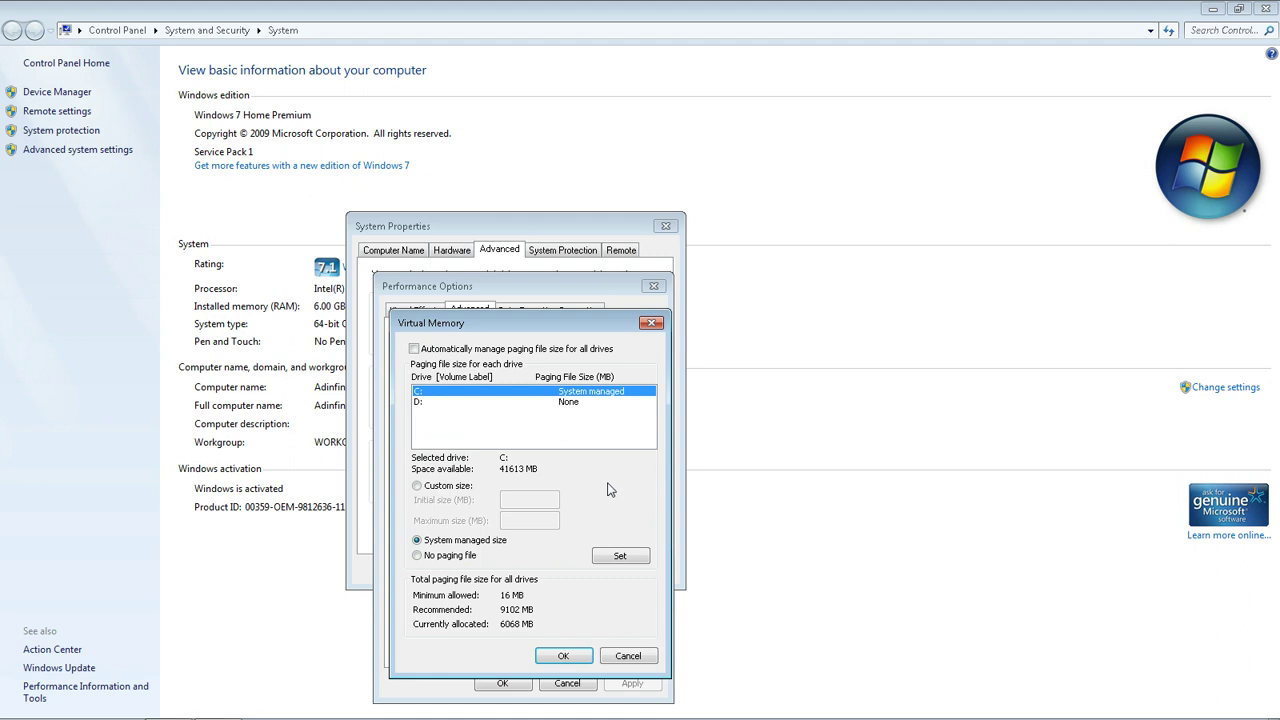
# Step: Set drive C to No paging file, discarding a trial custom size of 9102
pyautogui.click(418, 556)
pyautogui.click(417, 487)
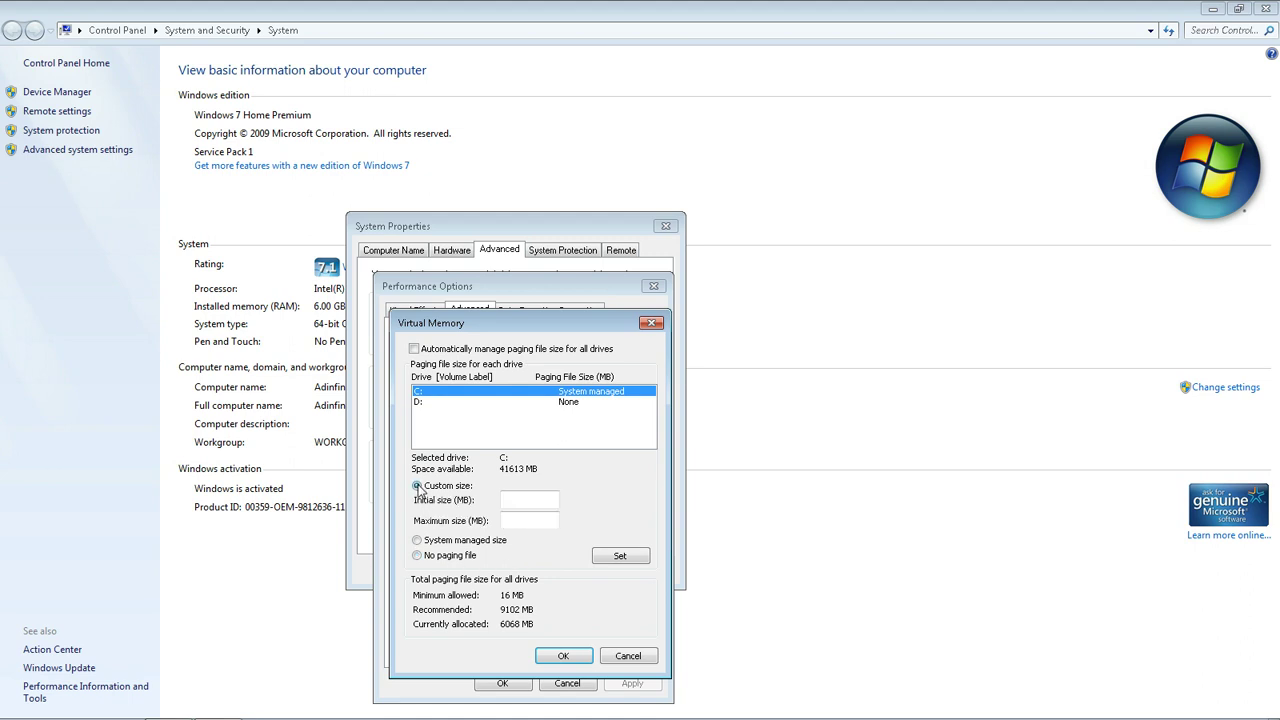
pyautogui.click(418, 486)
pyautogui.click(505, 498)
pyautogui.write('9102')
pyautogui.moveTo(534, 499); pyautogui.dragTo(487, 497)
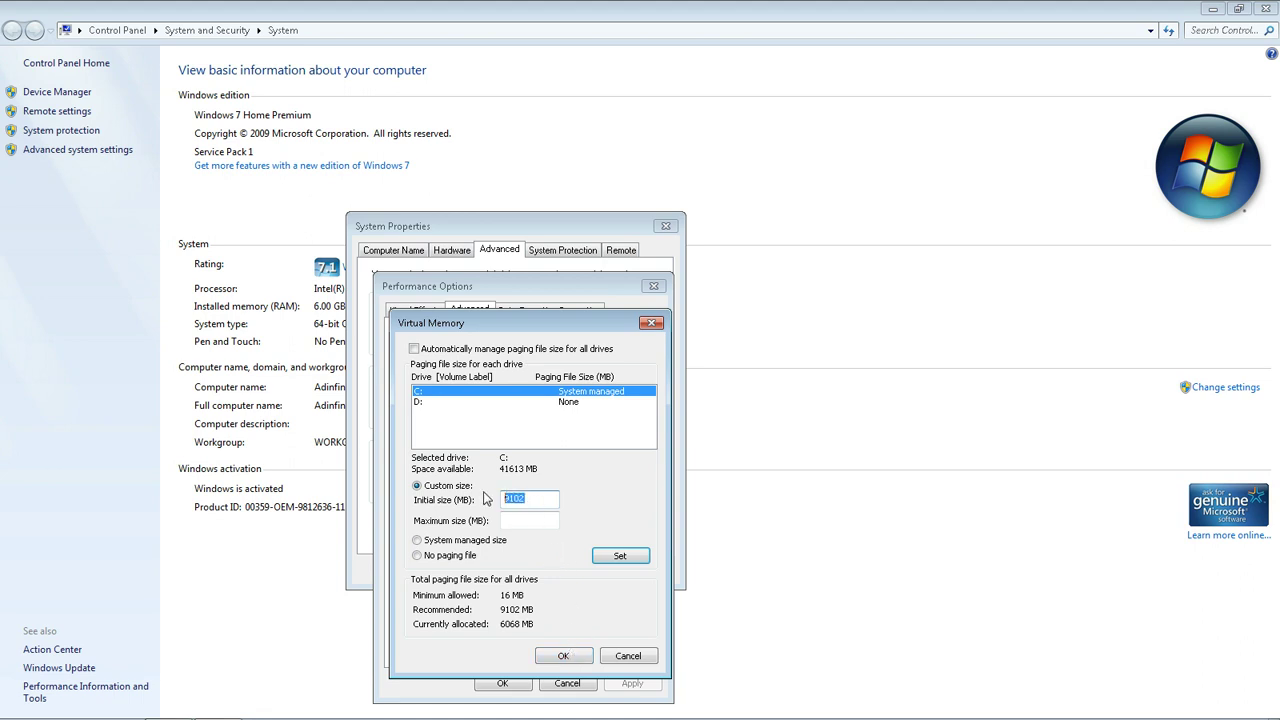
pyautogui.press('BackSpace')
pyautogui.click(418, 555)
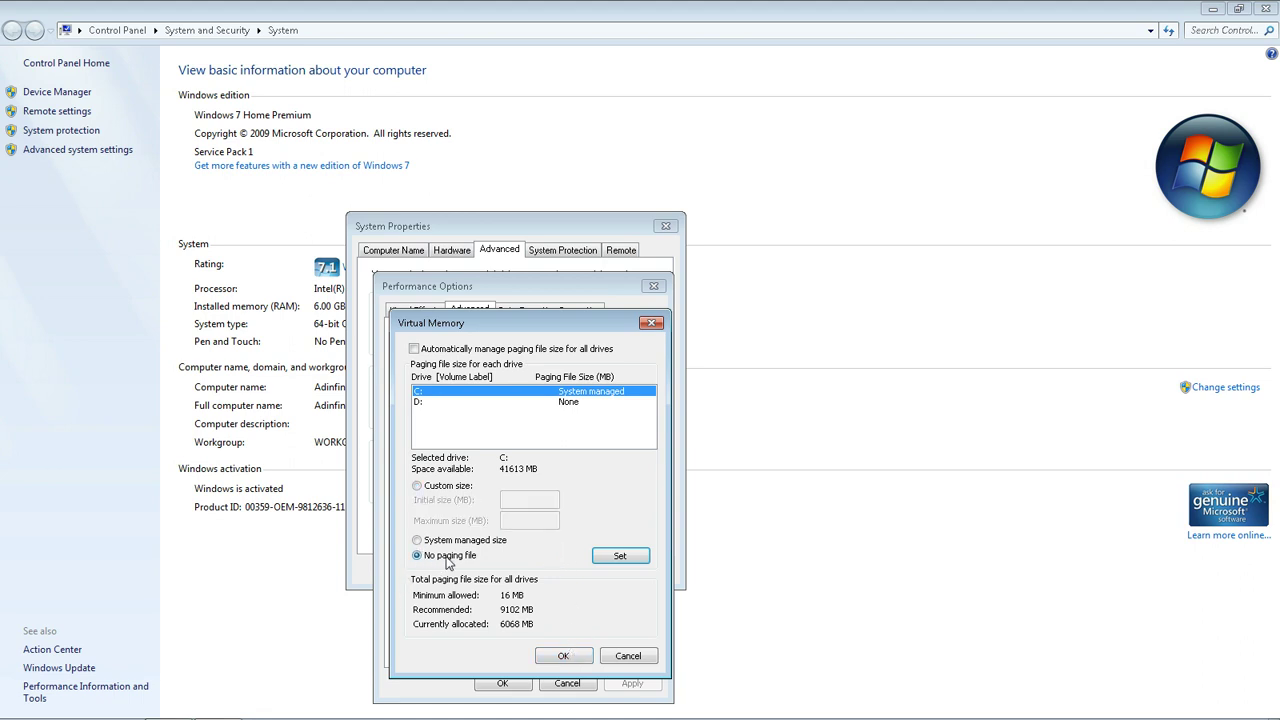
# Step: Confirm the Virtual Memory, Performance Options and System Properties dialogs with OK
pyautogui.click(566, 655)
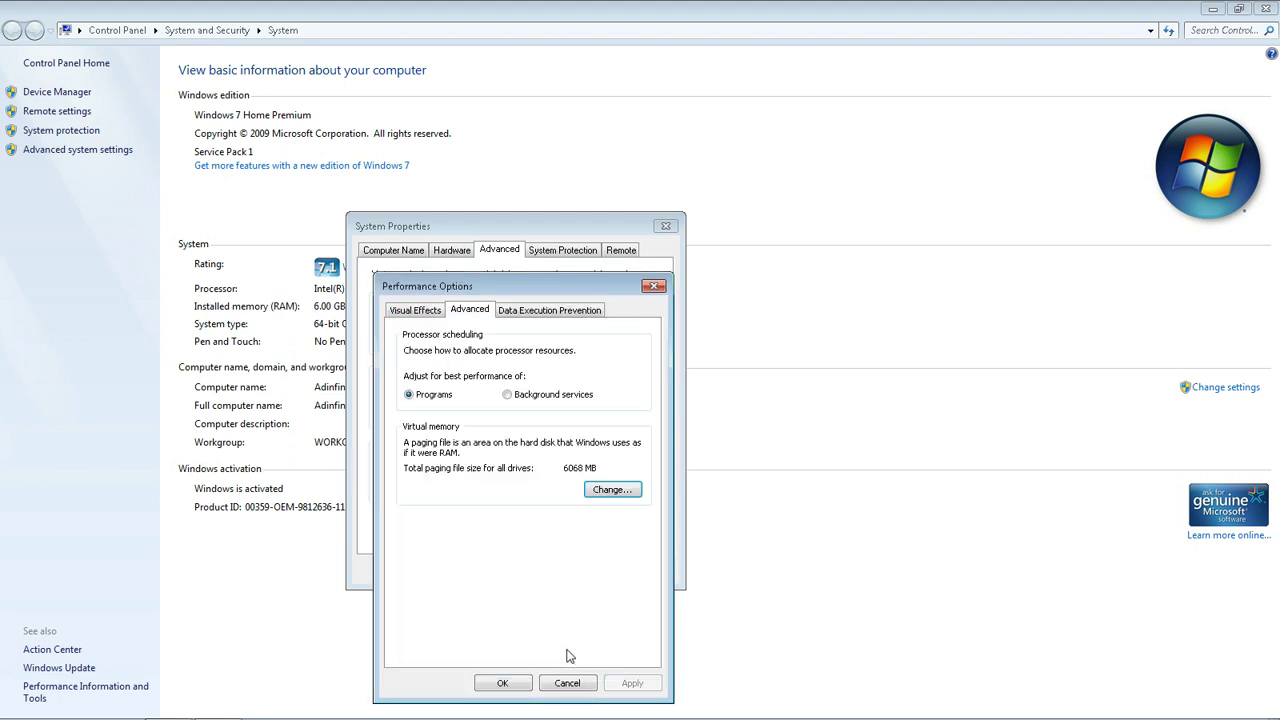
pyautogui.click(508, 685)
pyautogui.click(529, 569)
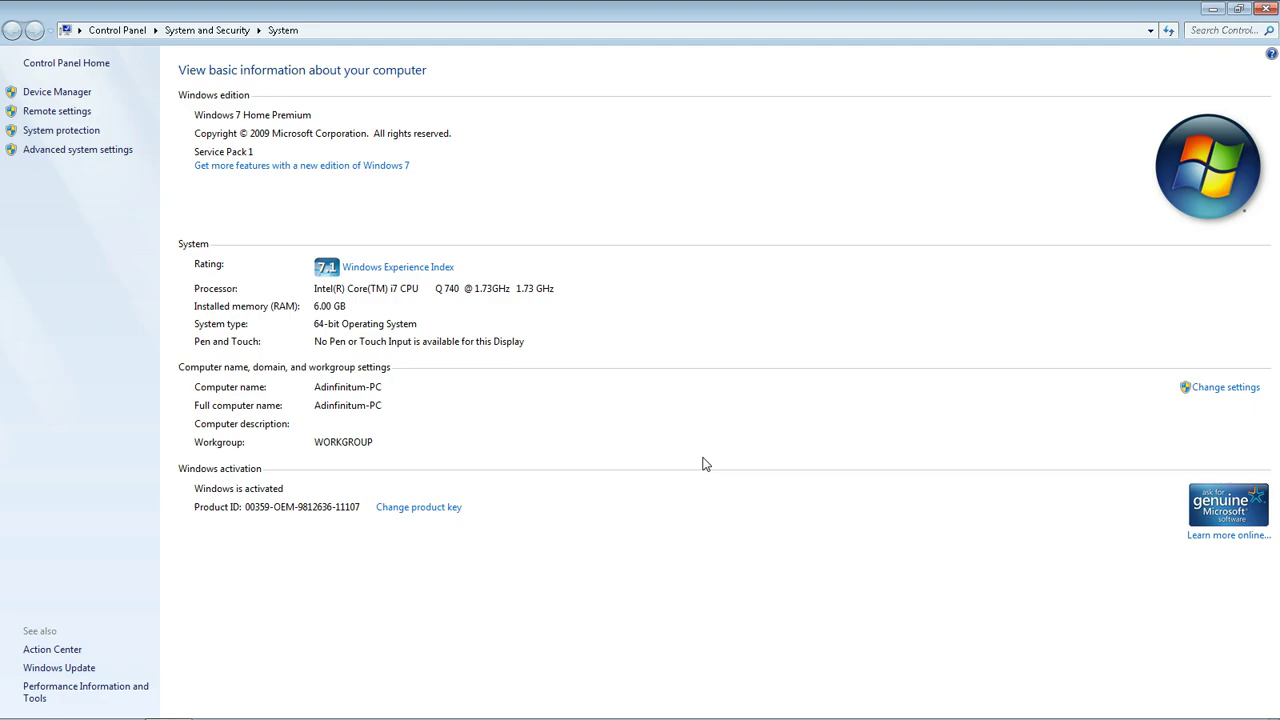
# Step: Close the System window and launch services.msc maximized with a wider Name column
pyautogui.click(1268, 8)
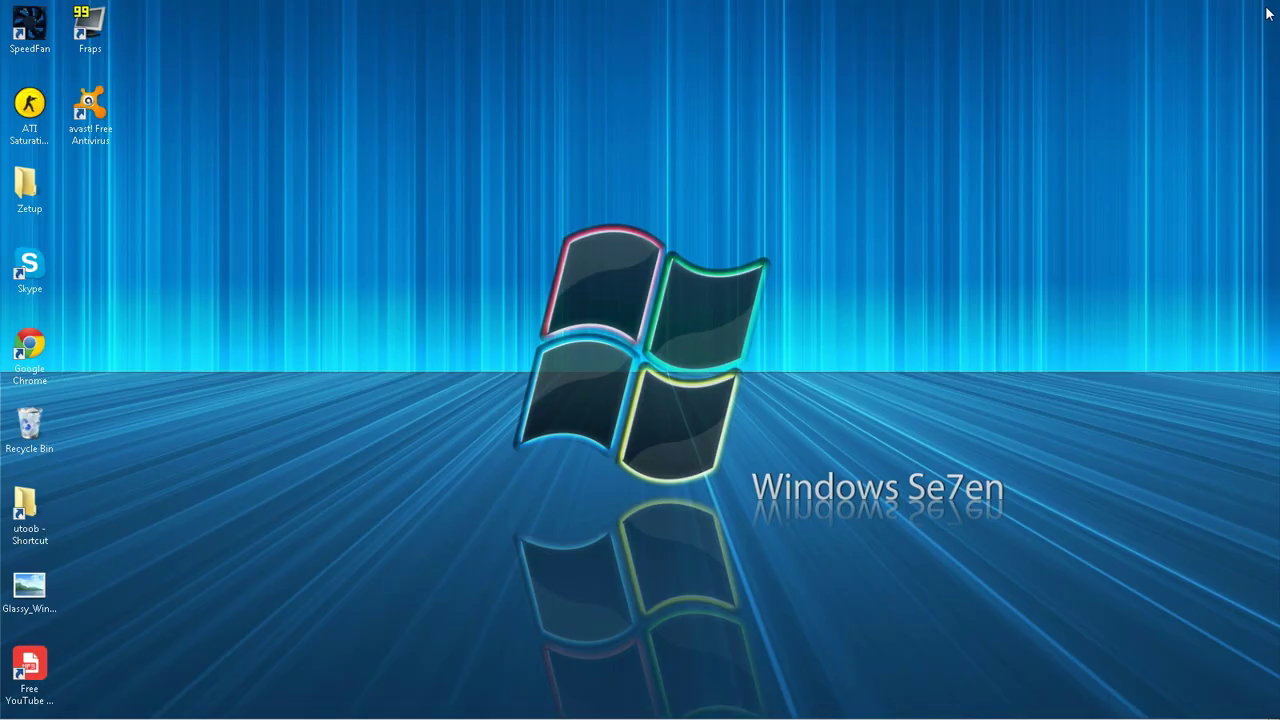
pyautogui.click(11, 710)
pyautogui.click(64, 664)
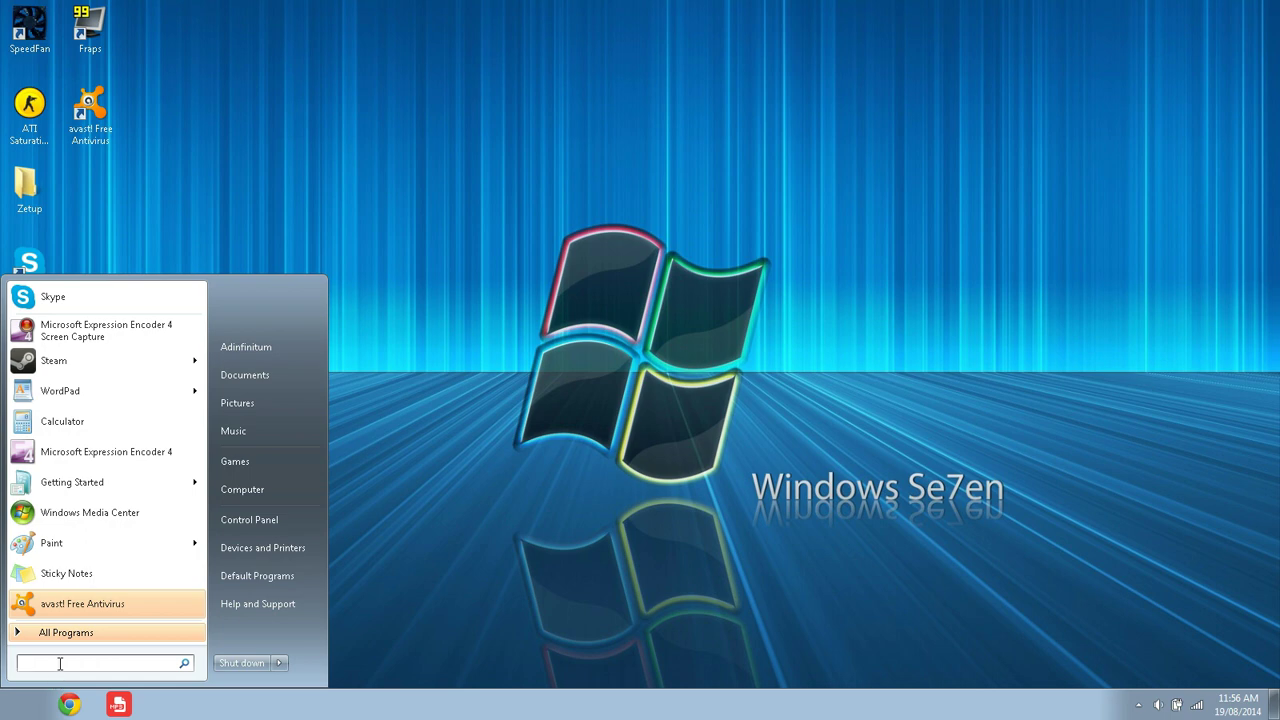
pyautogui.write('serv')
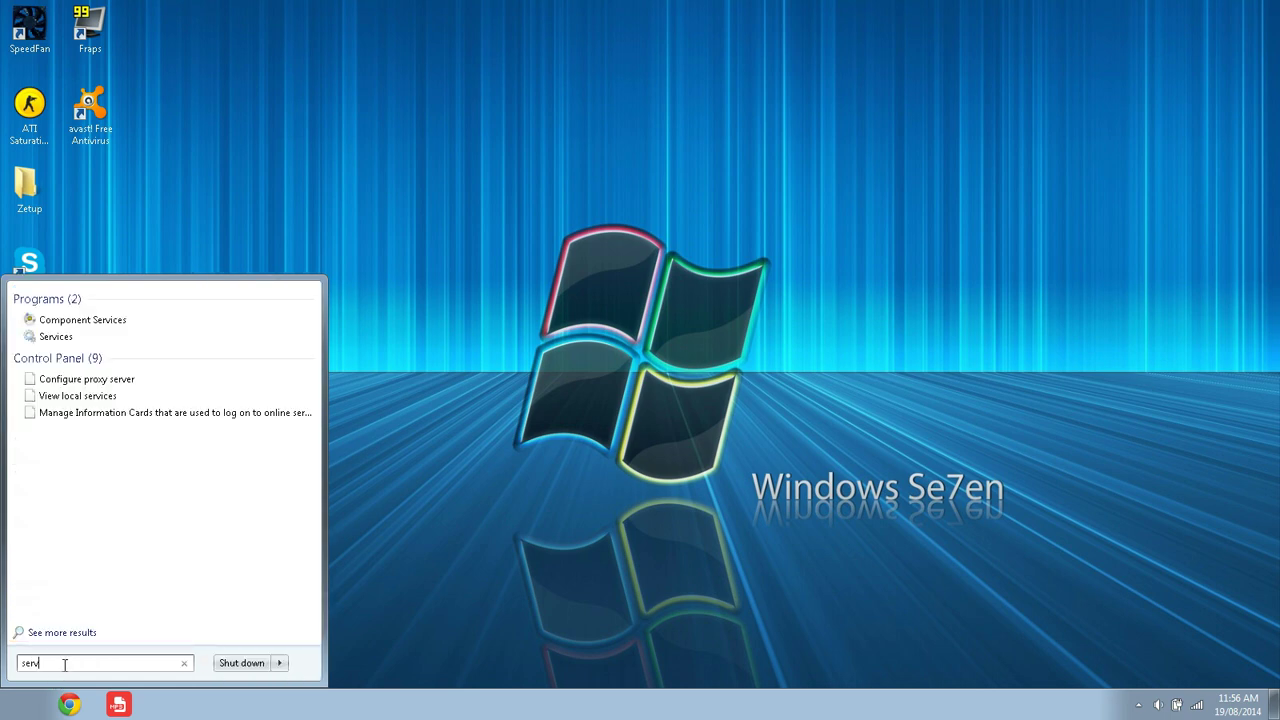
pyautogui.write('ices.')
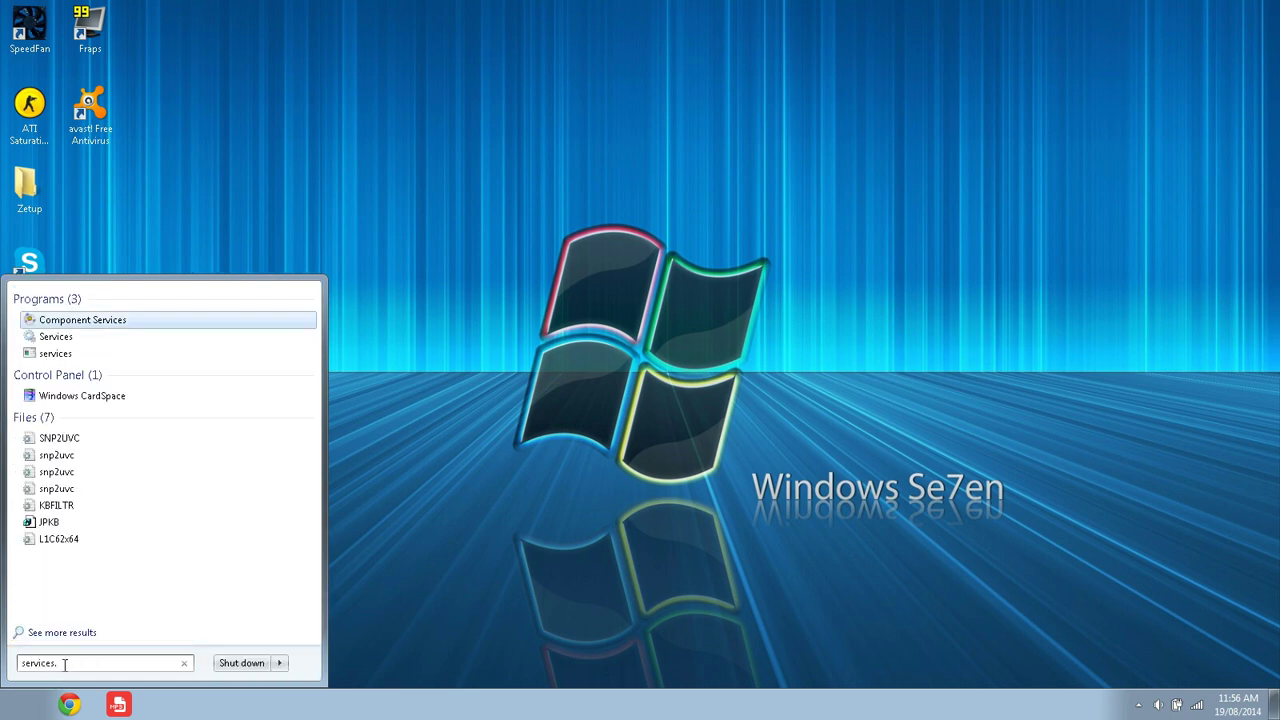
pyautogui.write('msc')
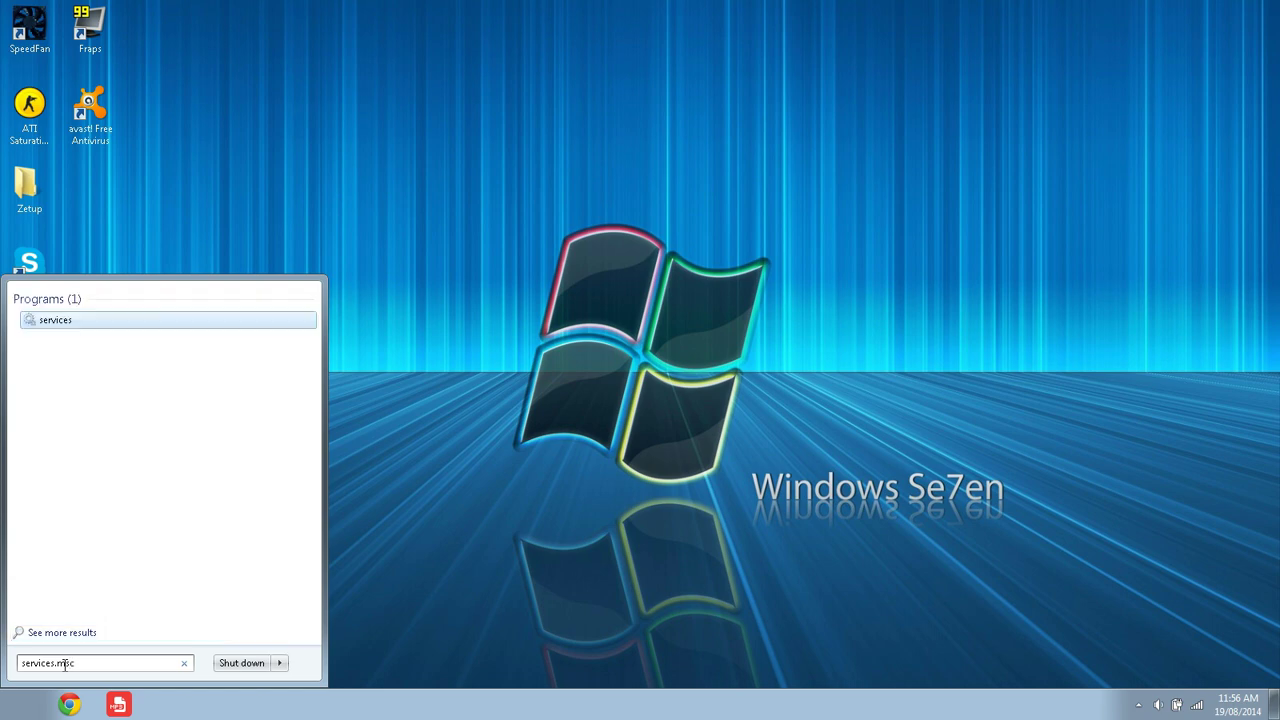
pyautogui.press('Return')
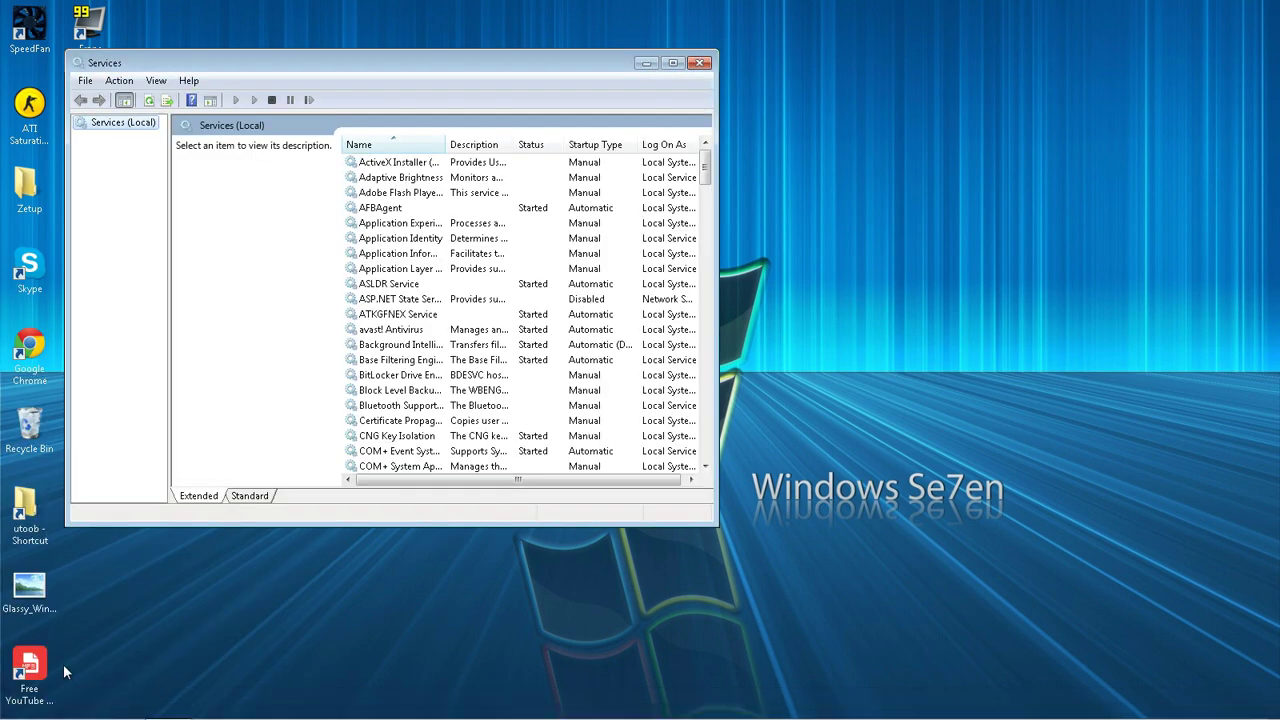
pyautogui.click(672, 64)
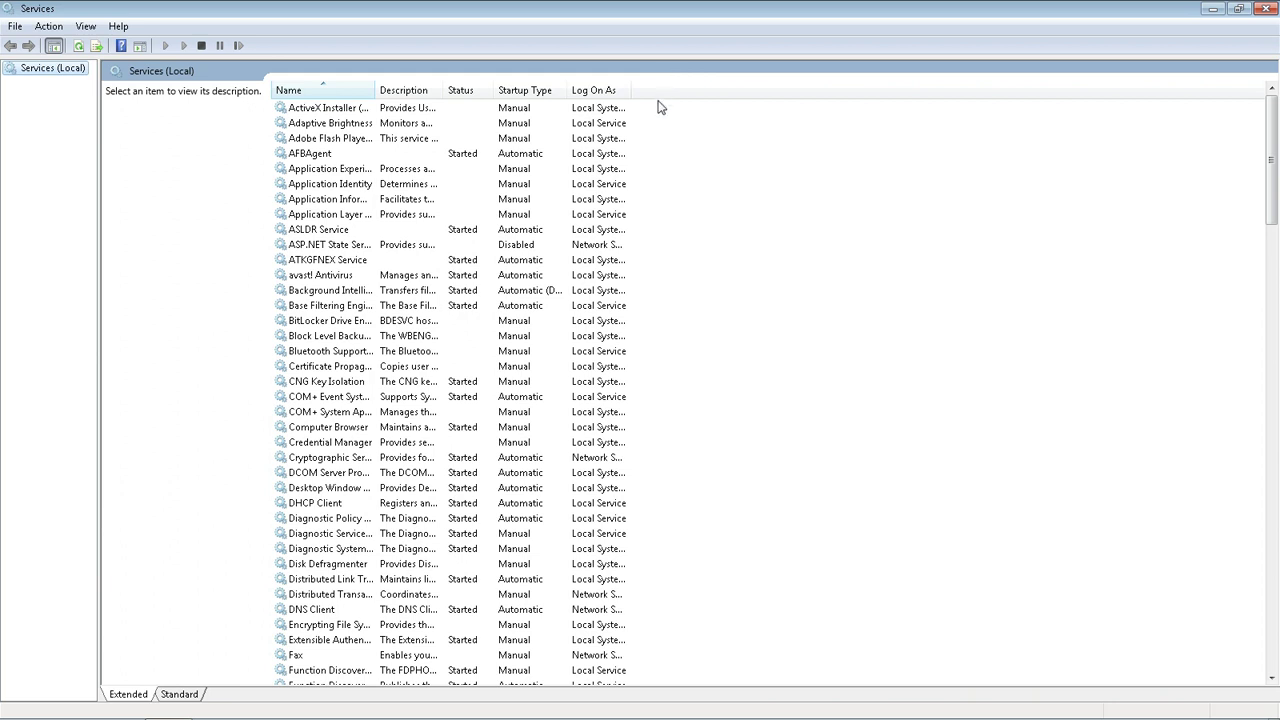
pyautogui.moveTo(375, 90); pyautogui.dragTo(494, 97)
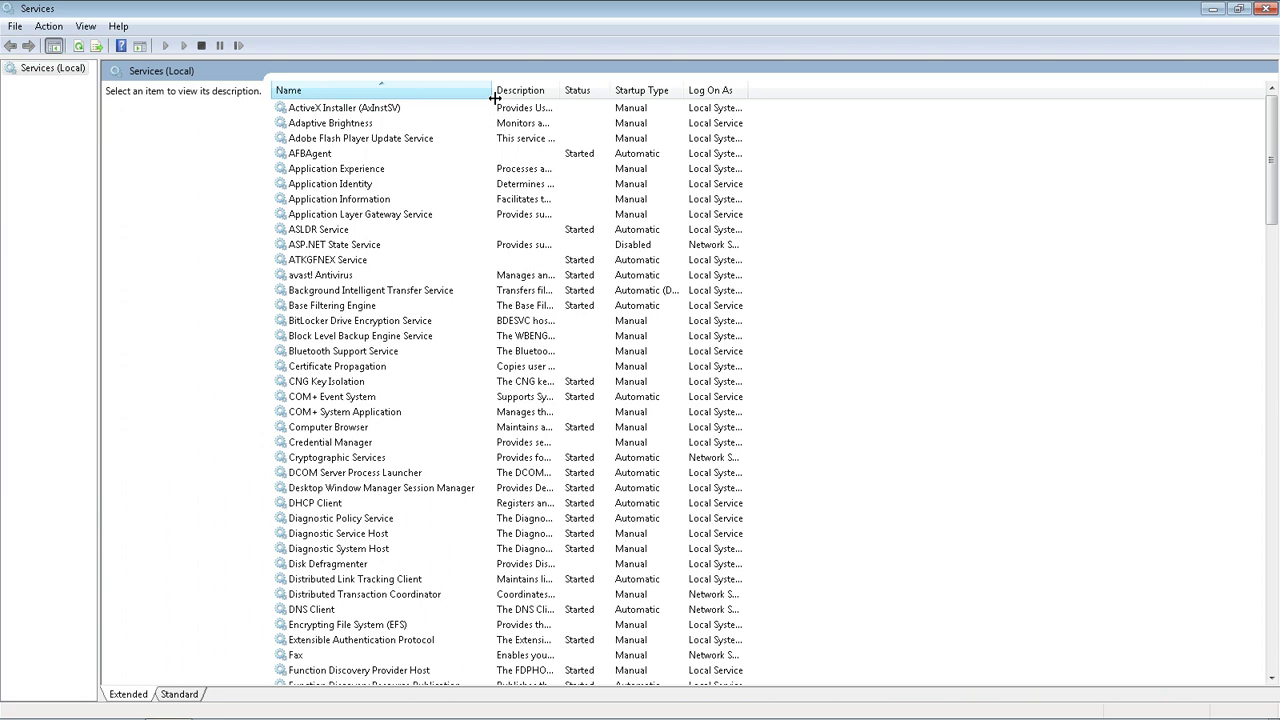
# Step: Stop the Windows Search service
pyautogui.click(334, 262)
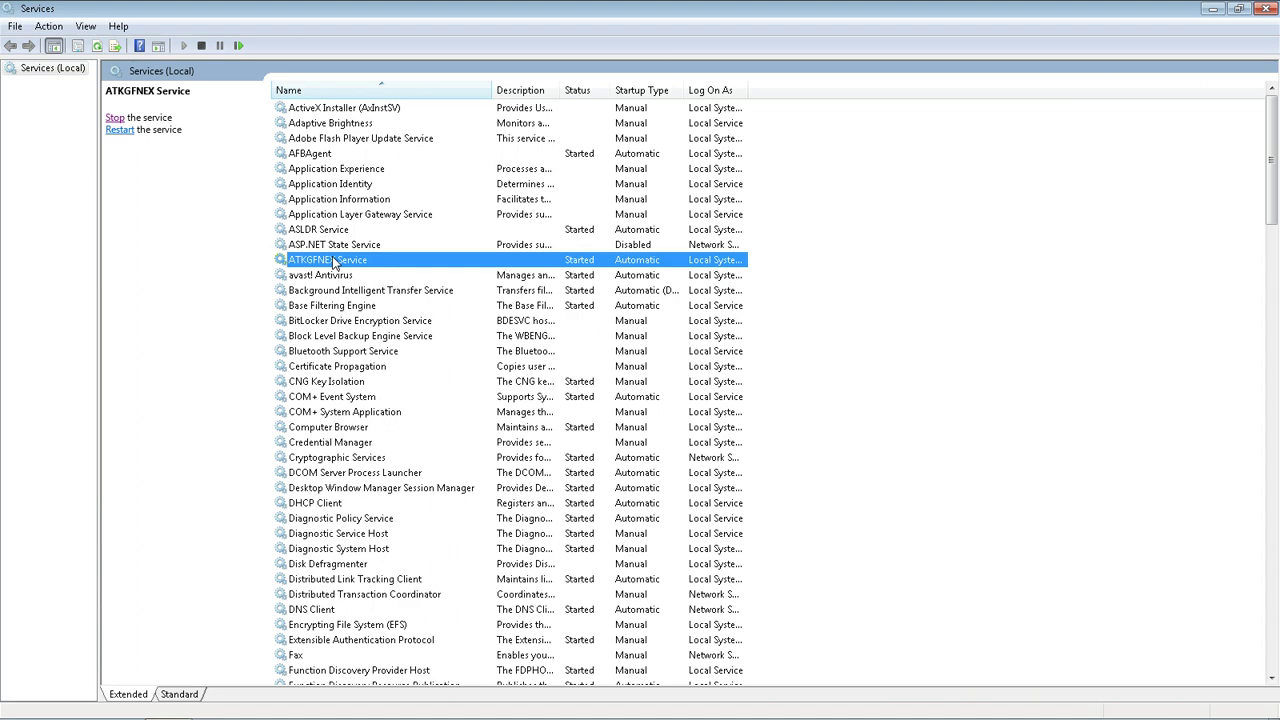
pyautogui.press('w')
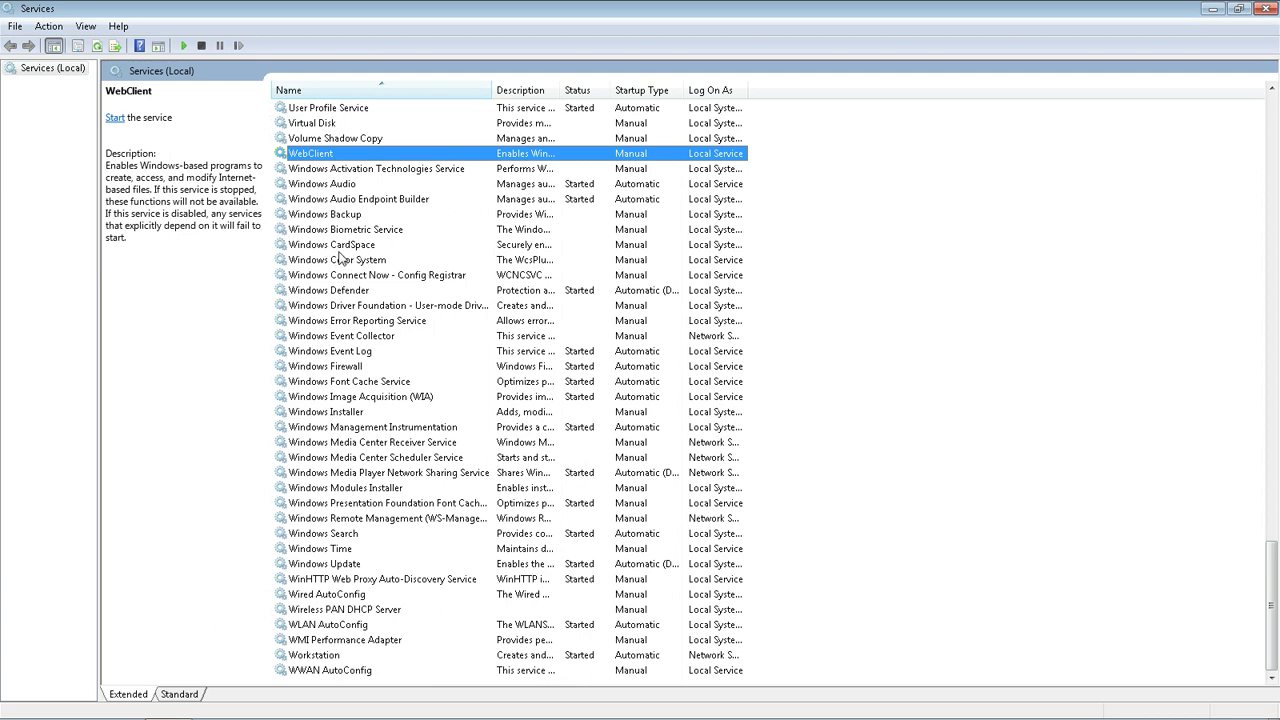
pyautogui.click(344, 538)
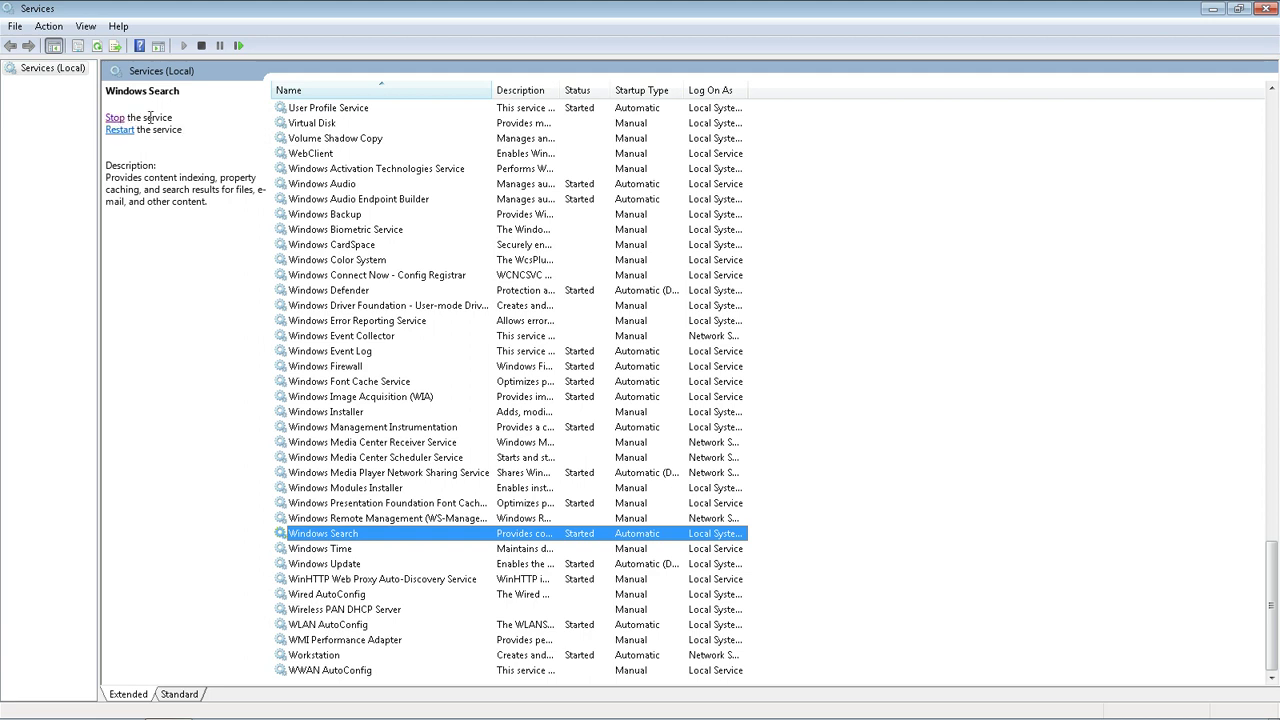
pyautogui.click(115, 118)
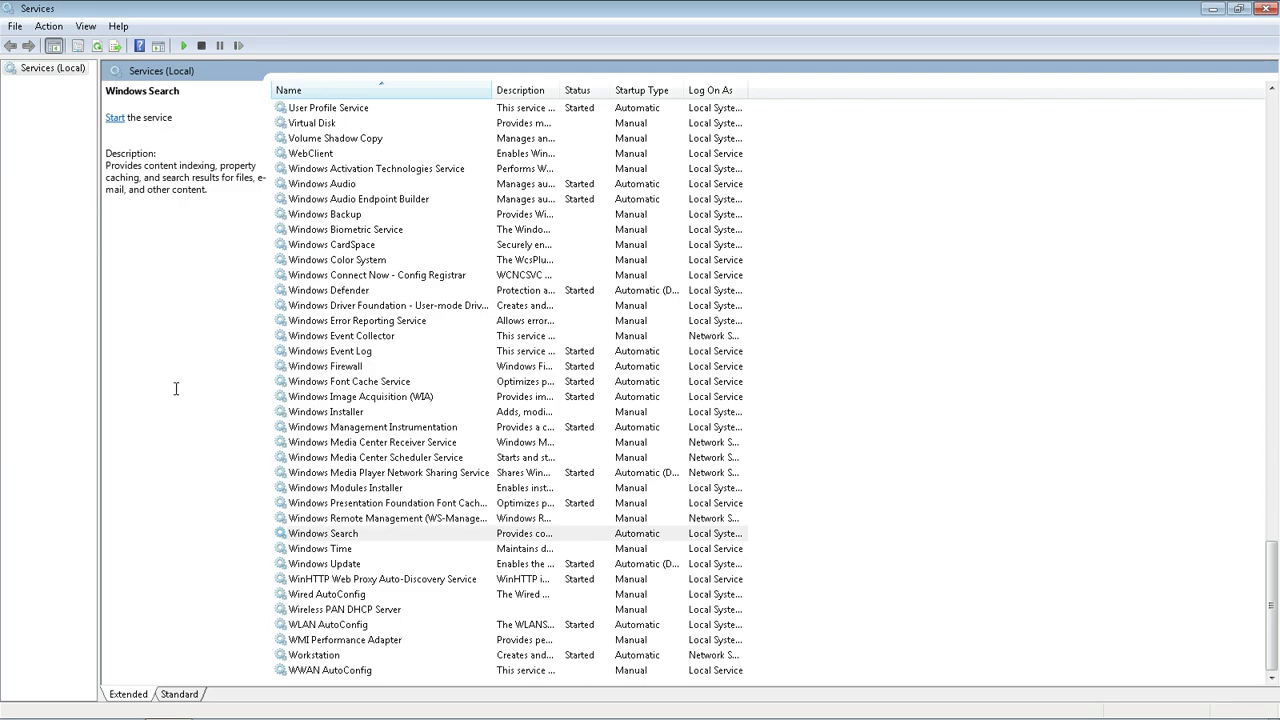
# Step: Set the Windows Search startup type to Disabled in its properties and confirm
pyautogui.click(345, 536)
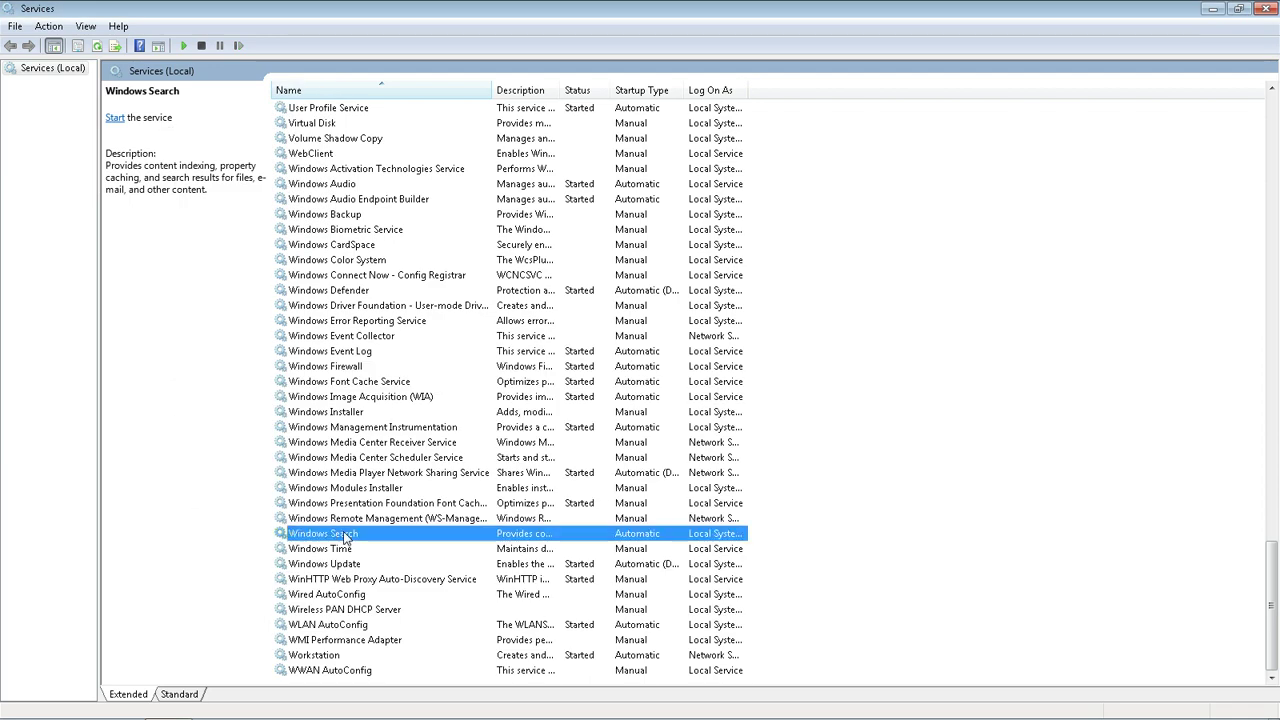
pyautogui.rightClick(397, 538)
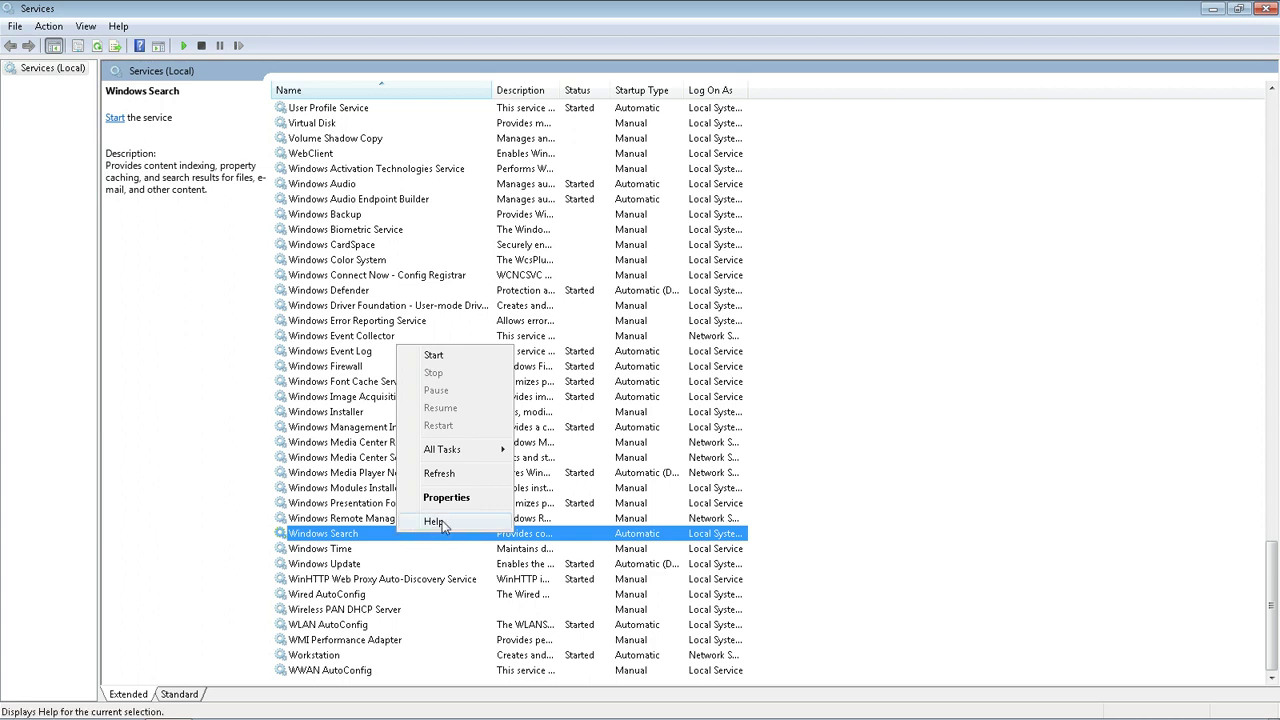
pyautogui.click(449, 498)
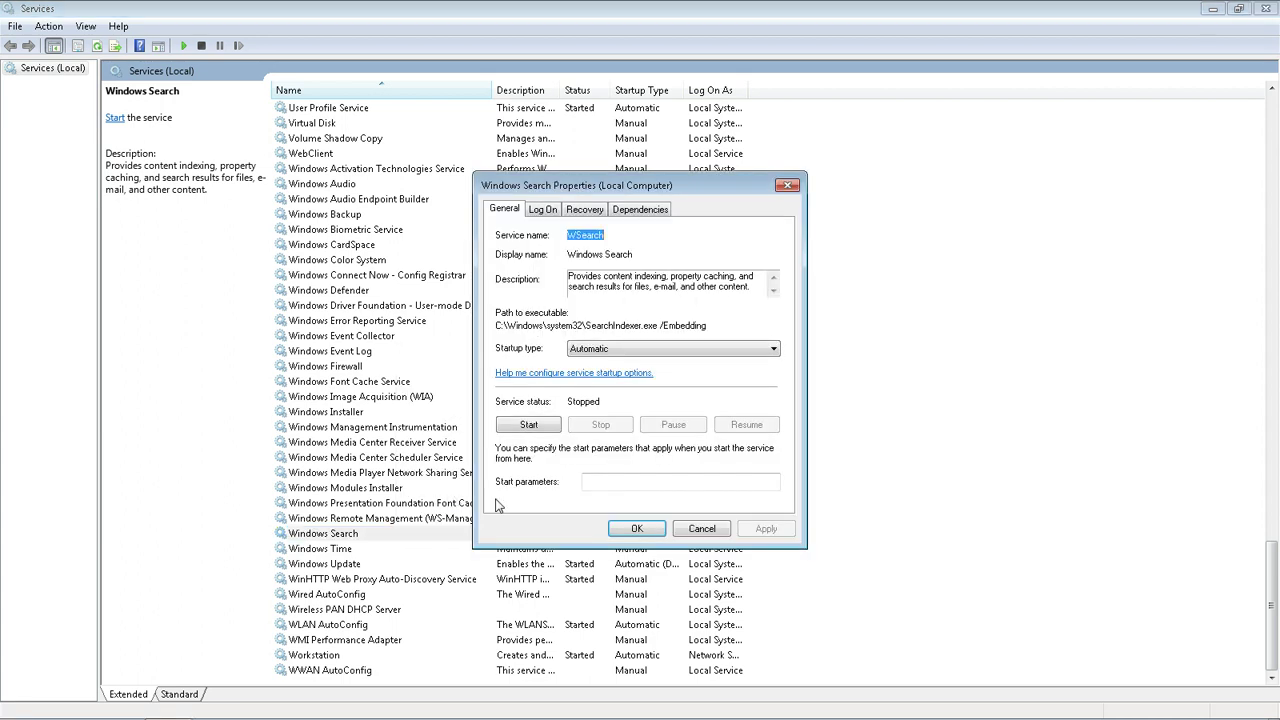
pyautogui.click(601, 357)
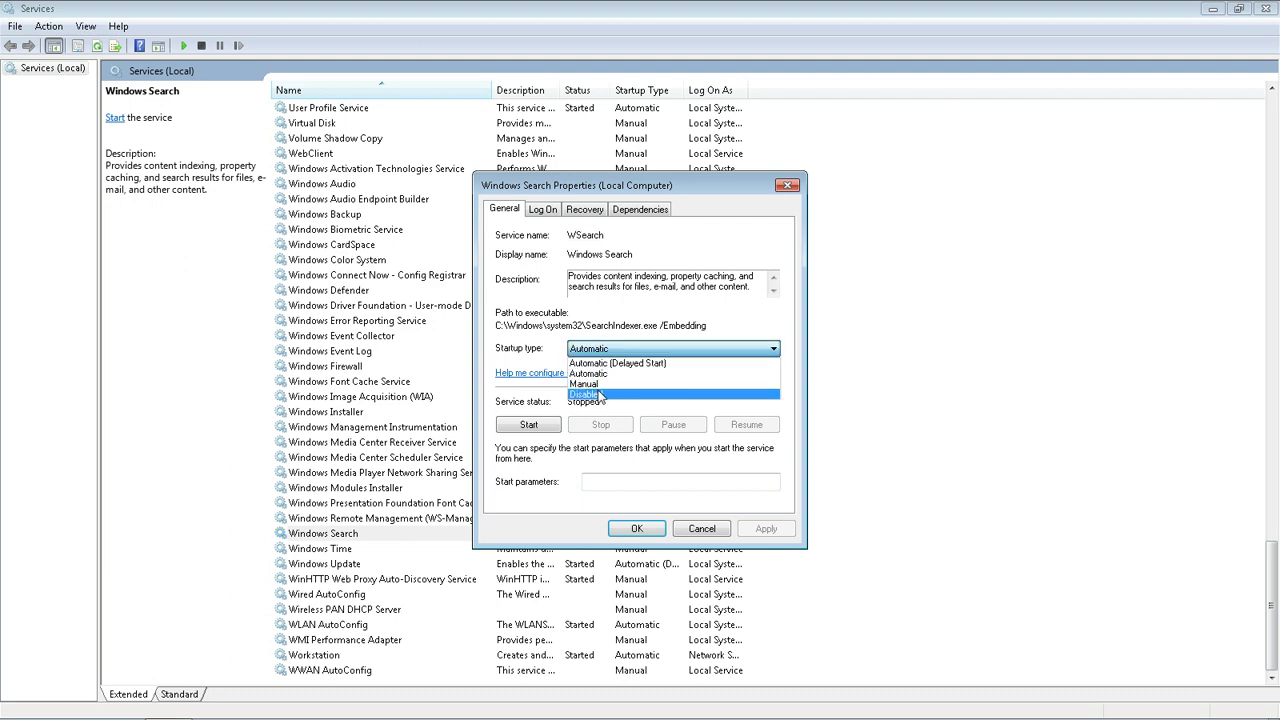
pyautogui.click(592, 394)
pyautogui.click(759, 537)
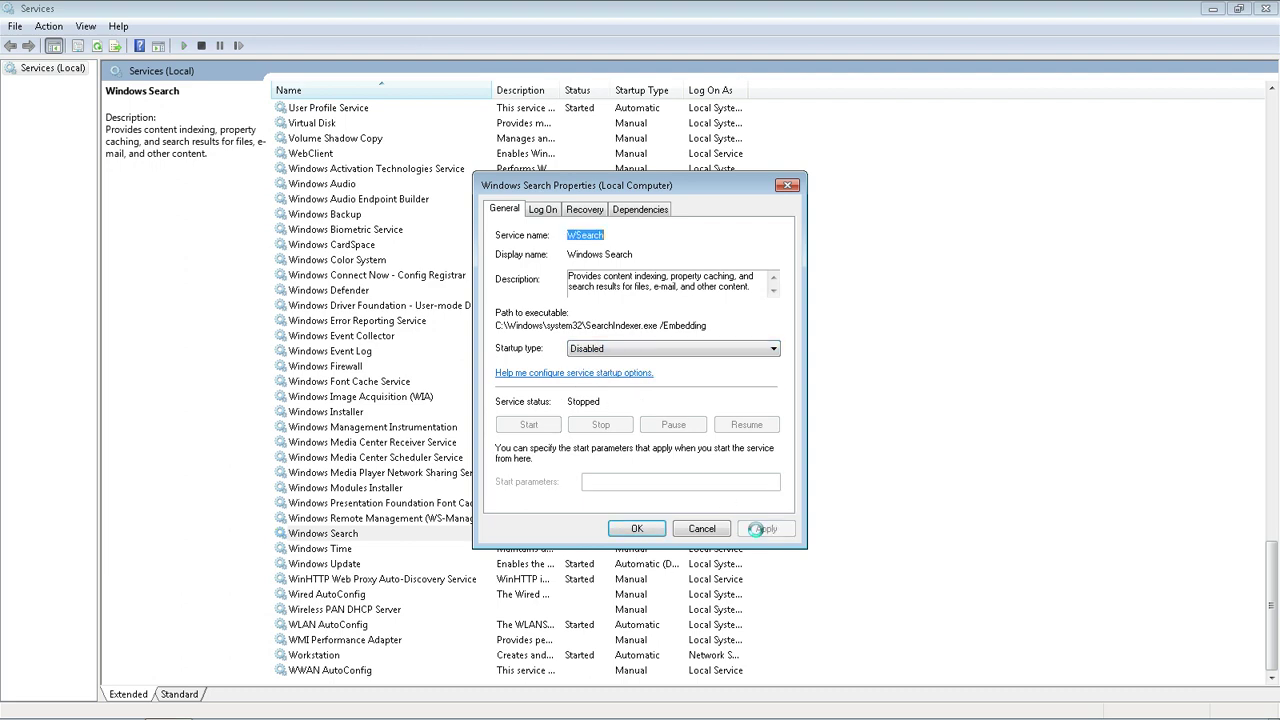
pyautogui.click(639, 533)
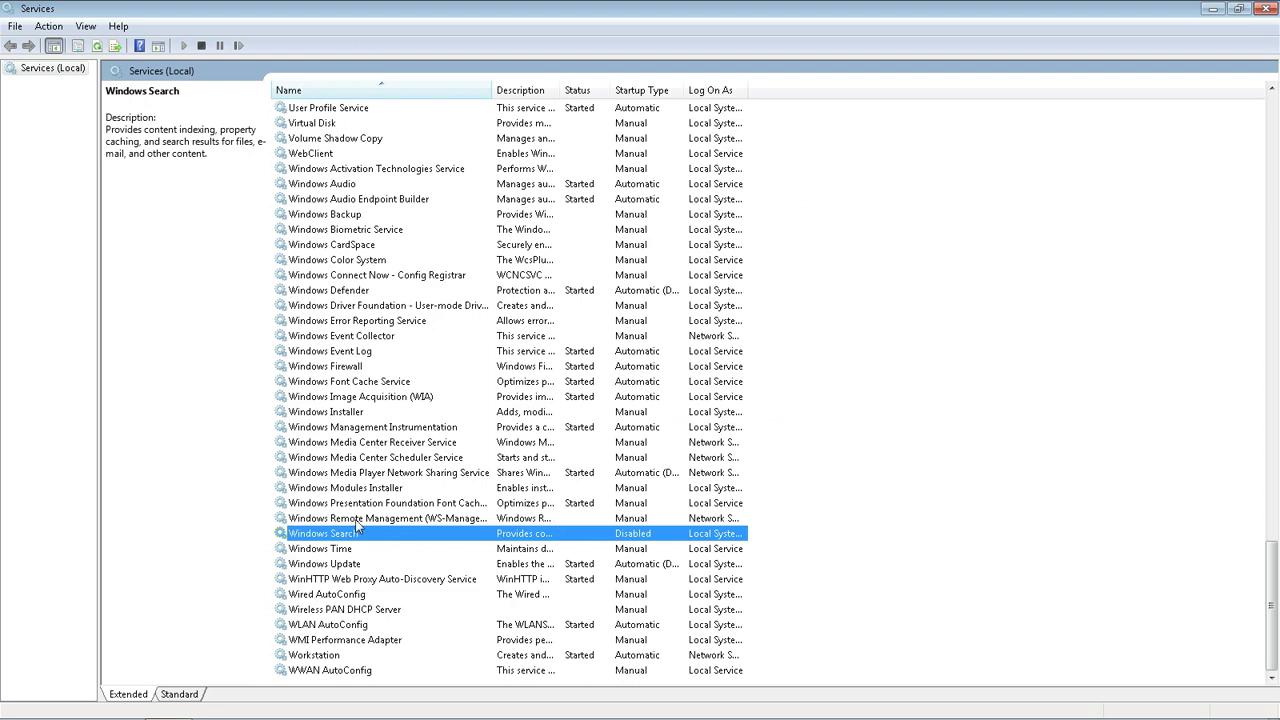
# Step: Open the properties of the Themes service
pyautogui.press('t')
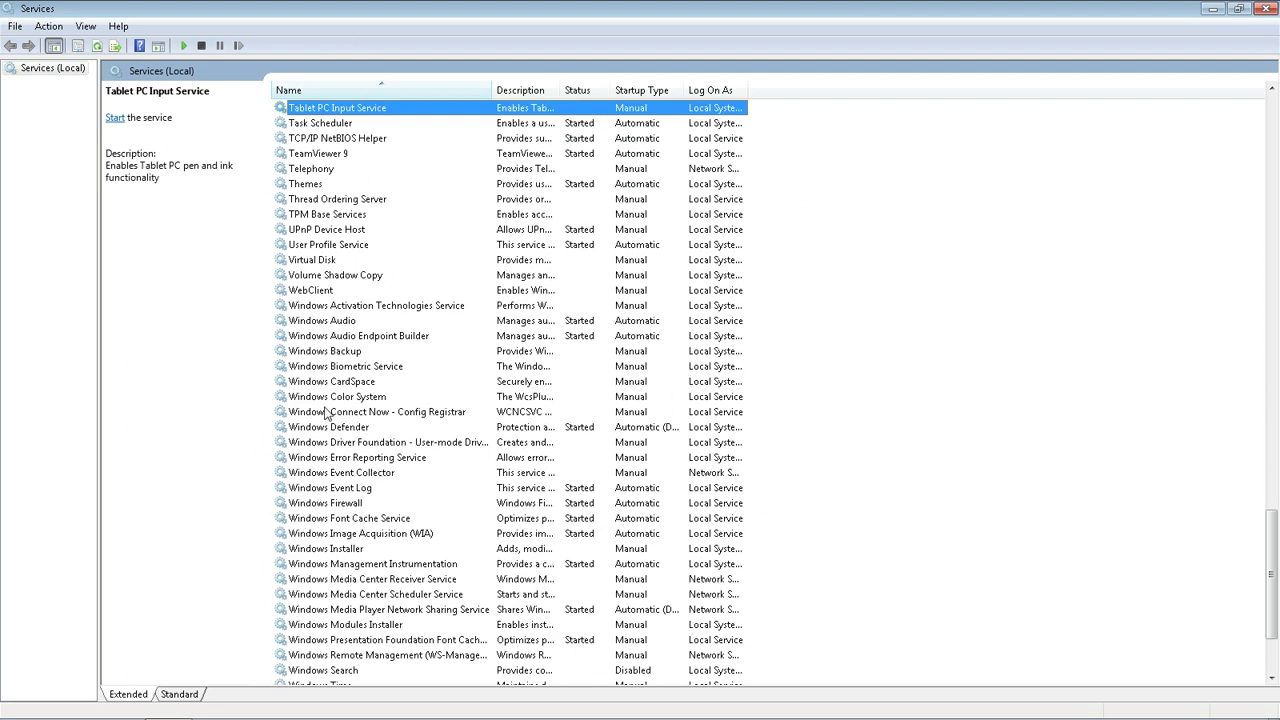
pyautogui.click(318, 188)
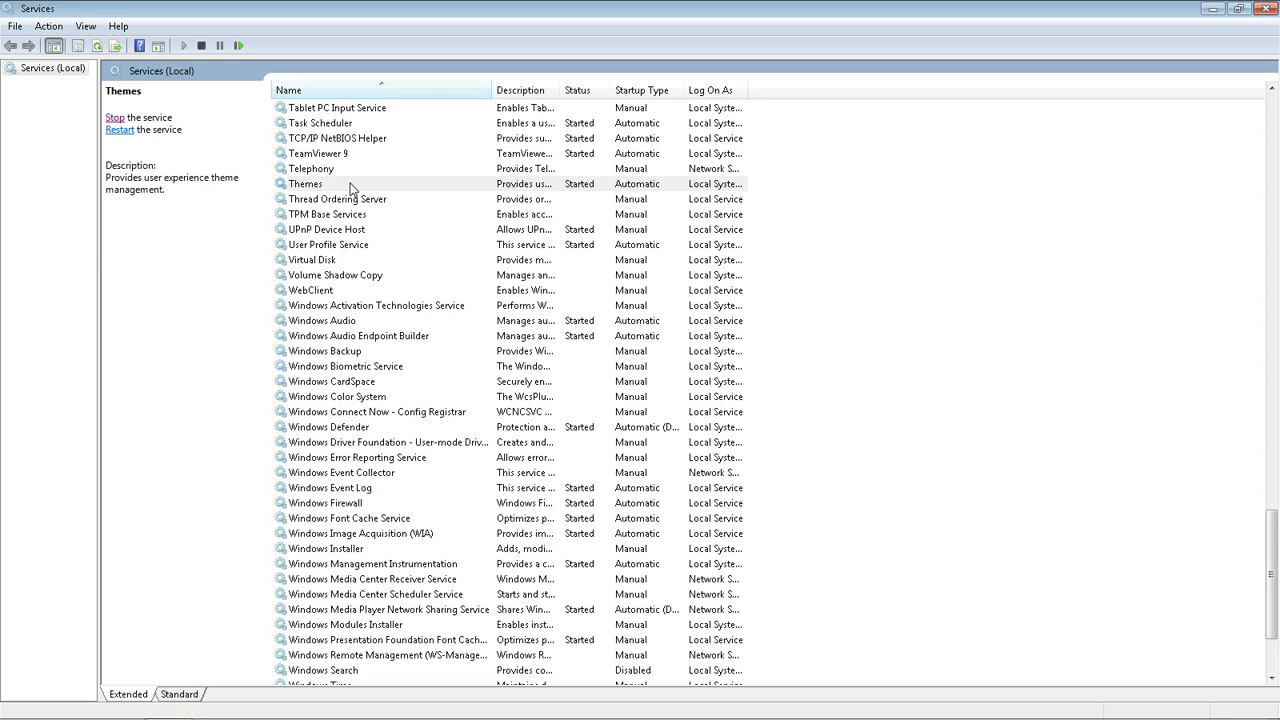
pyautogui.click(350, 188)
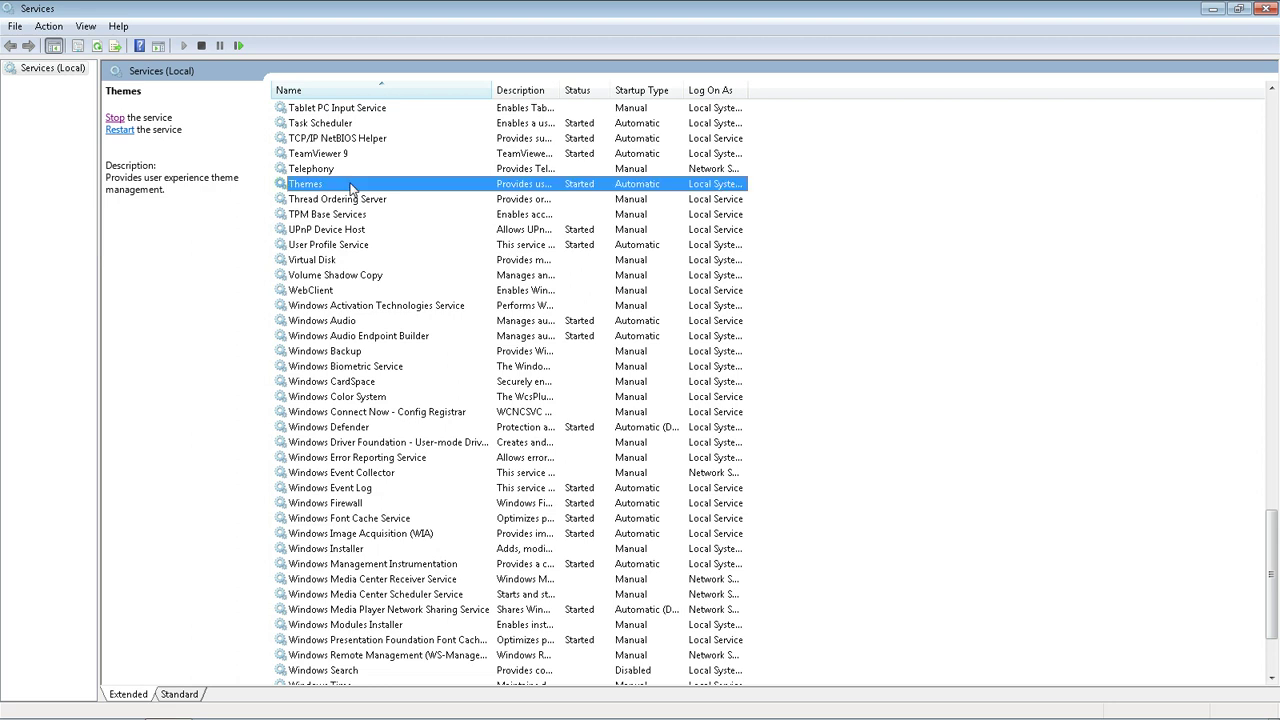
pyautogui.rightClick(435, 189)
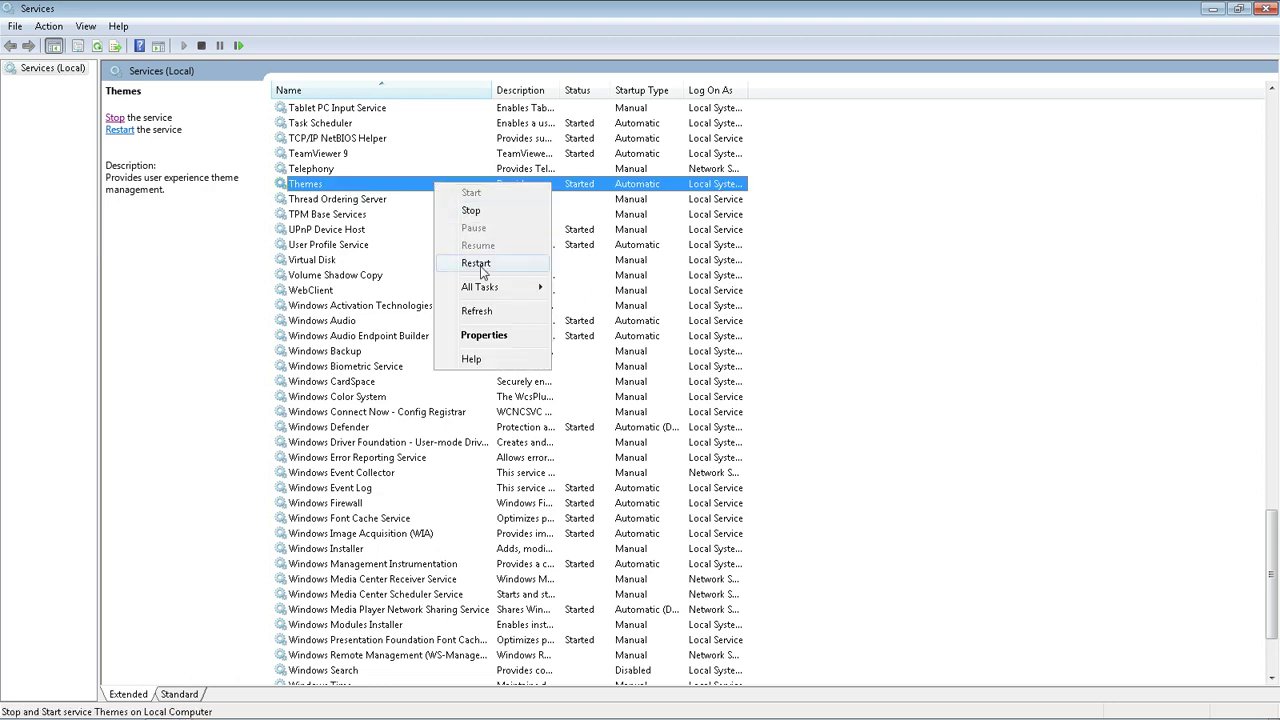
pyautogui.click(487, 337)
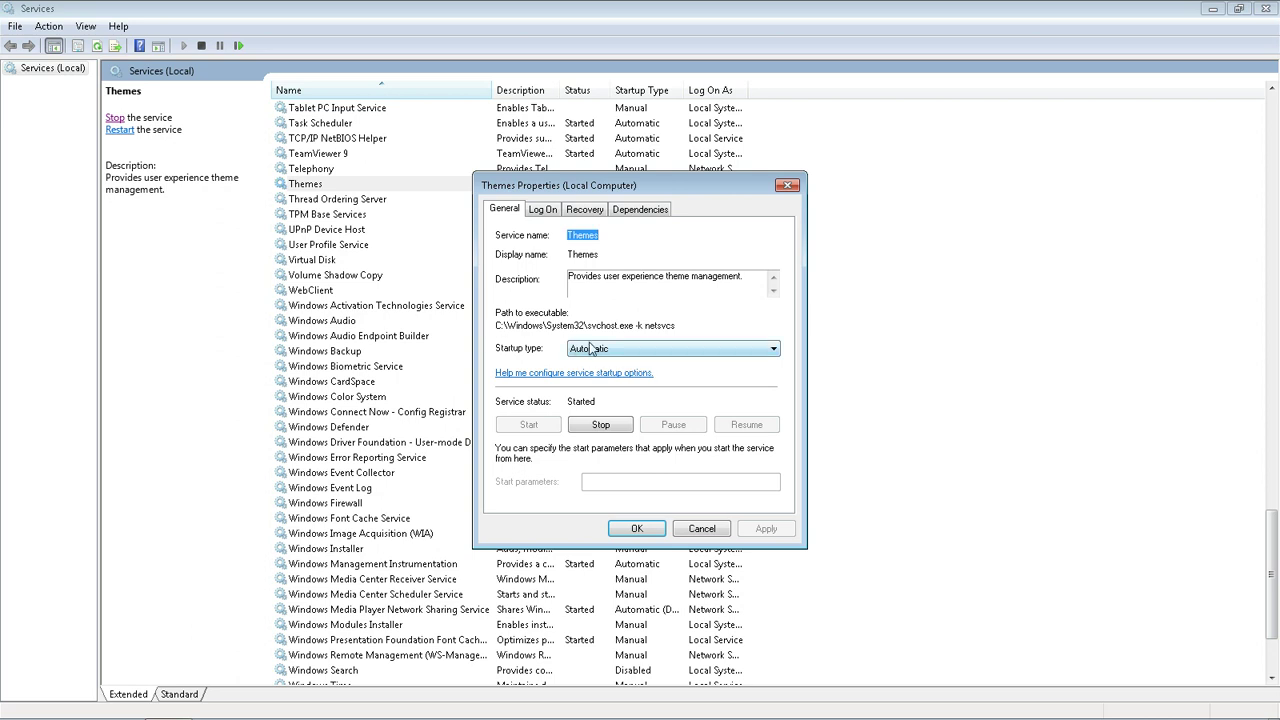
# Step: Try Disabled as the Themes startup type, cancel to keep Automatic, and close Services
pyautogui.click(610, 349)
pyautogui.click(600, 396)
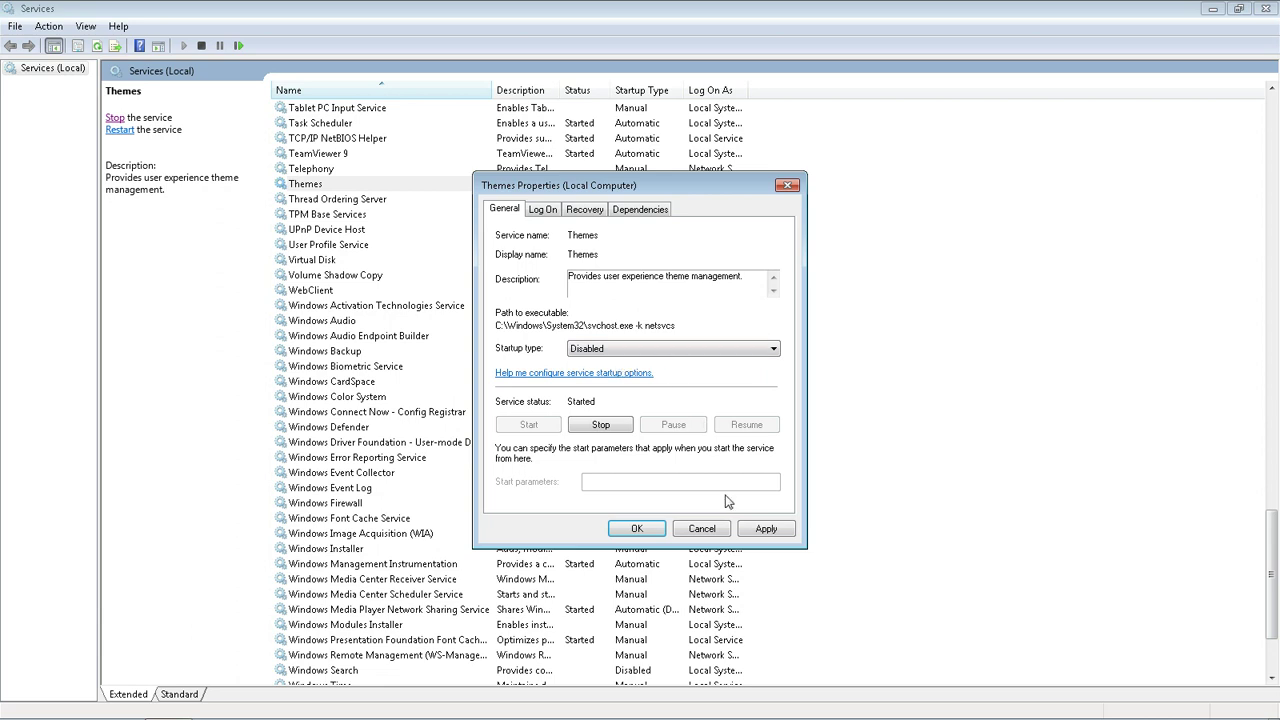
pyautogui.click(702, 529)
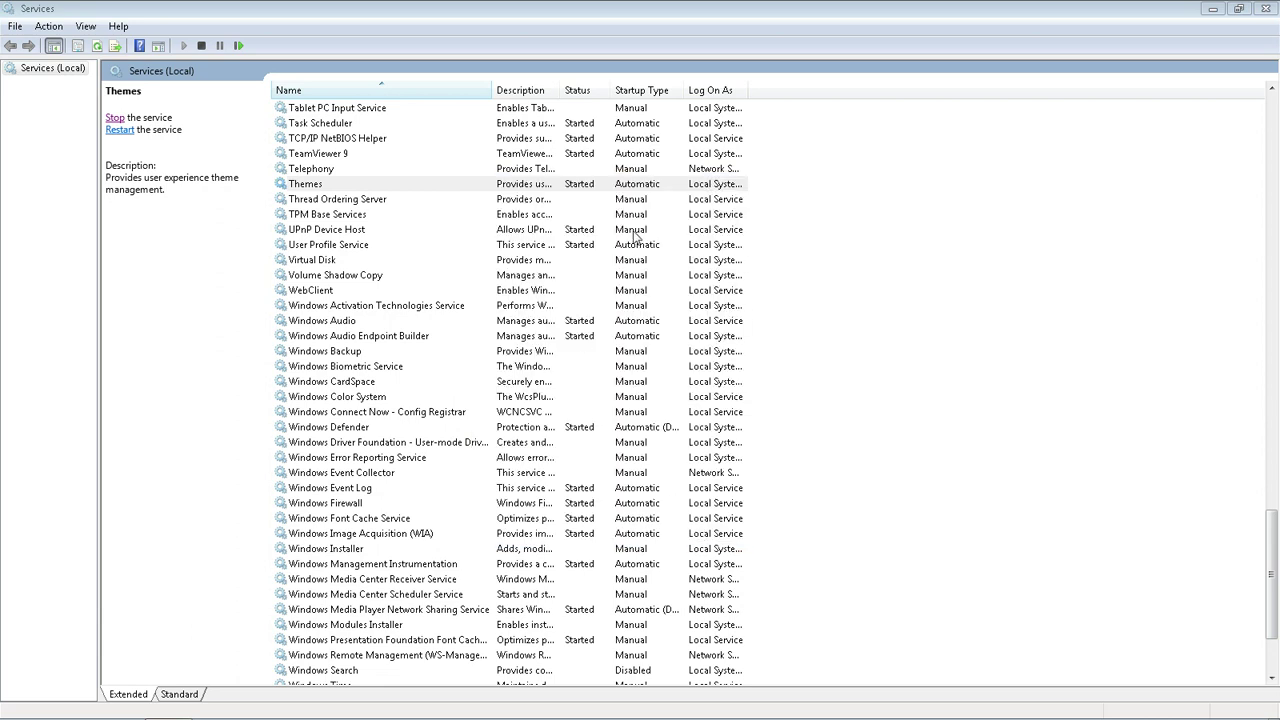
pyautogui.click(1266, 10)
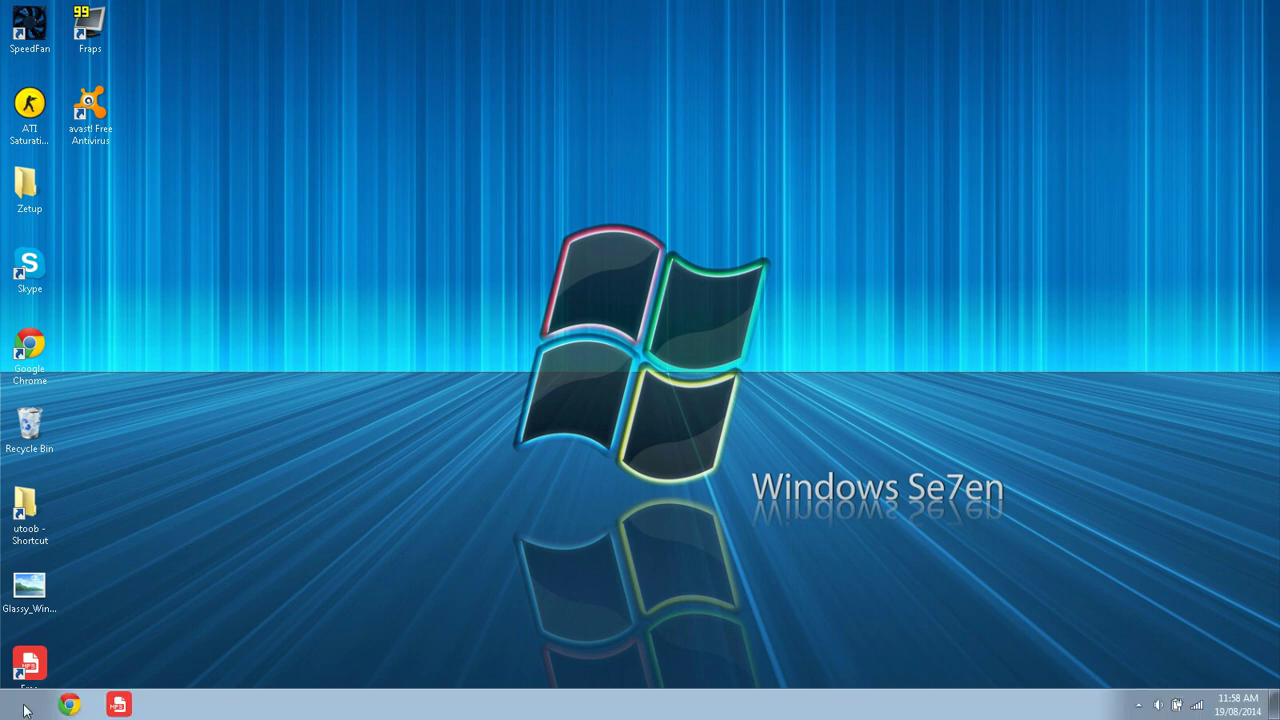
# Step: Open Device Manager from the Computer properties page
pyautogui.click(24, 709)
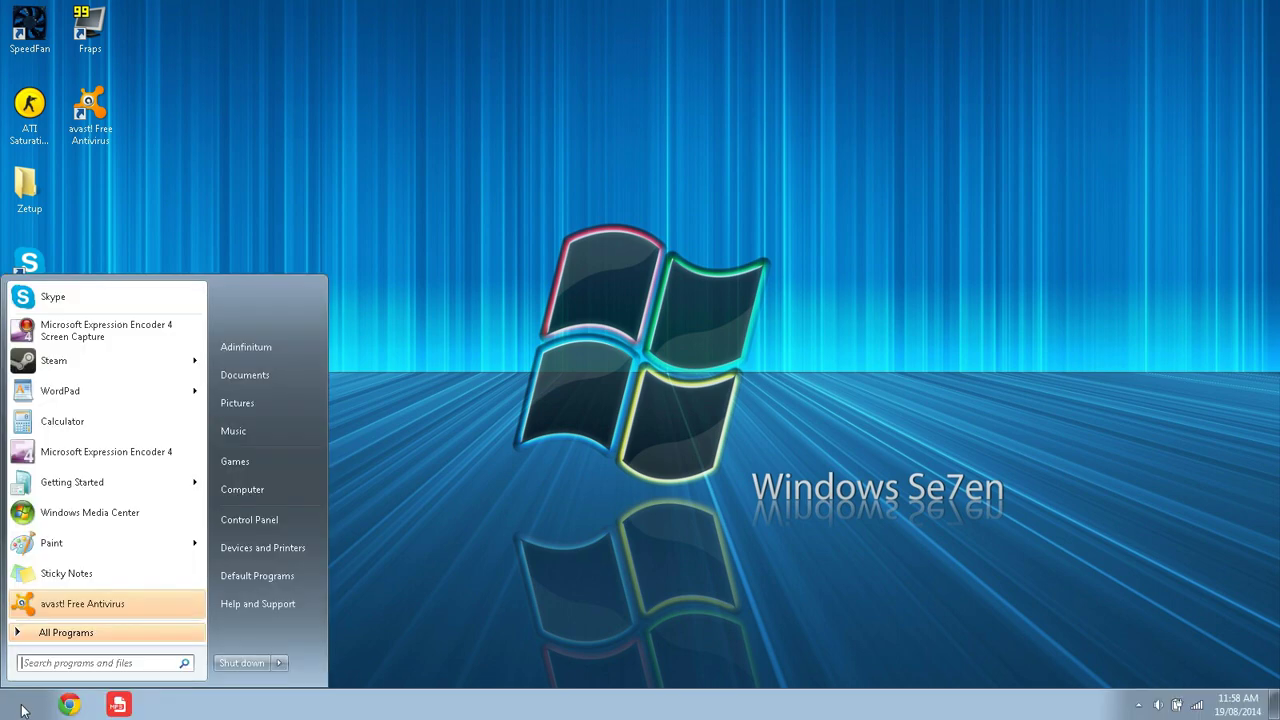
pyautogui.rightClick(291, 488)
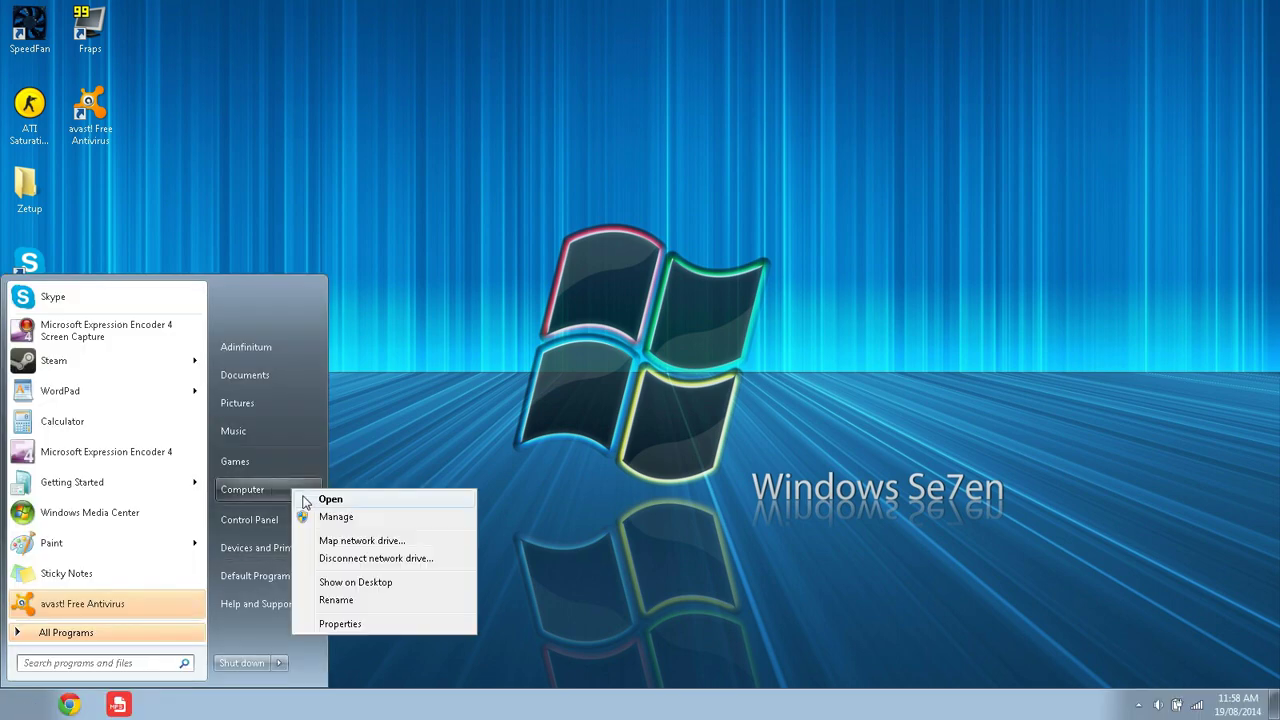
pyautogui.click(370, 624)
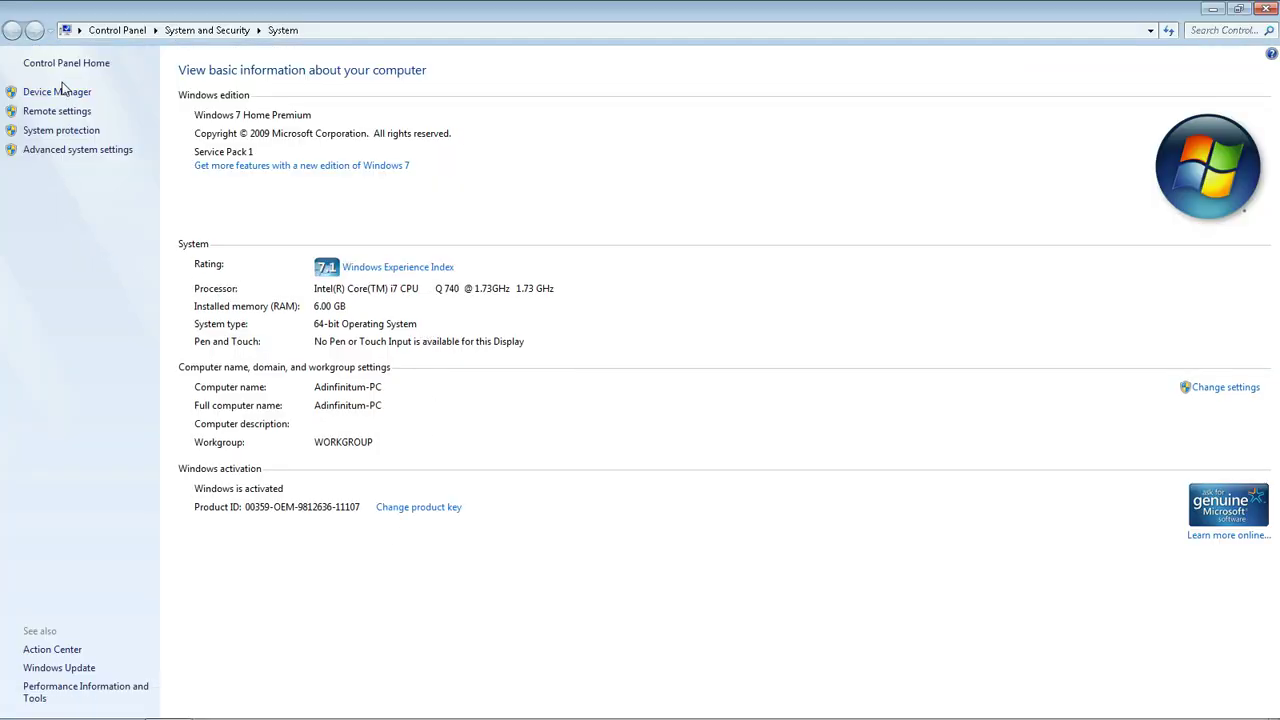
pyautogui.click(60, 92)
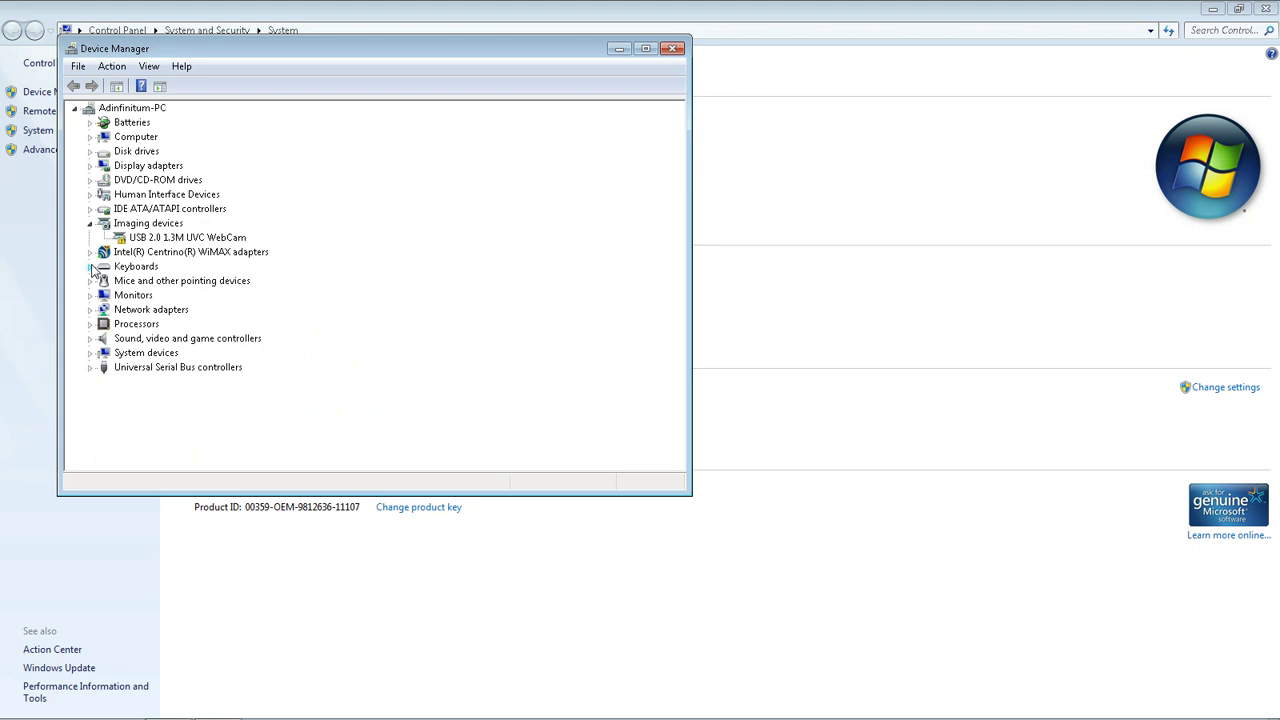
# Step: Expand Disk drives and bring up the context menu of the KINGSTON SV300S37A120G drive
pyautogui.click(90, 223)
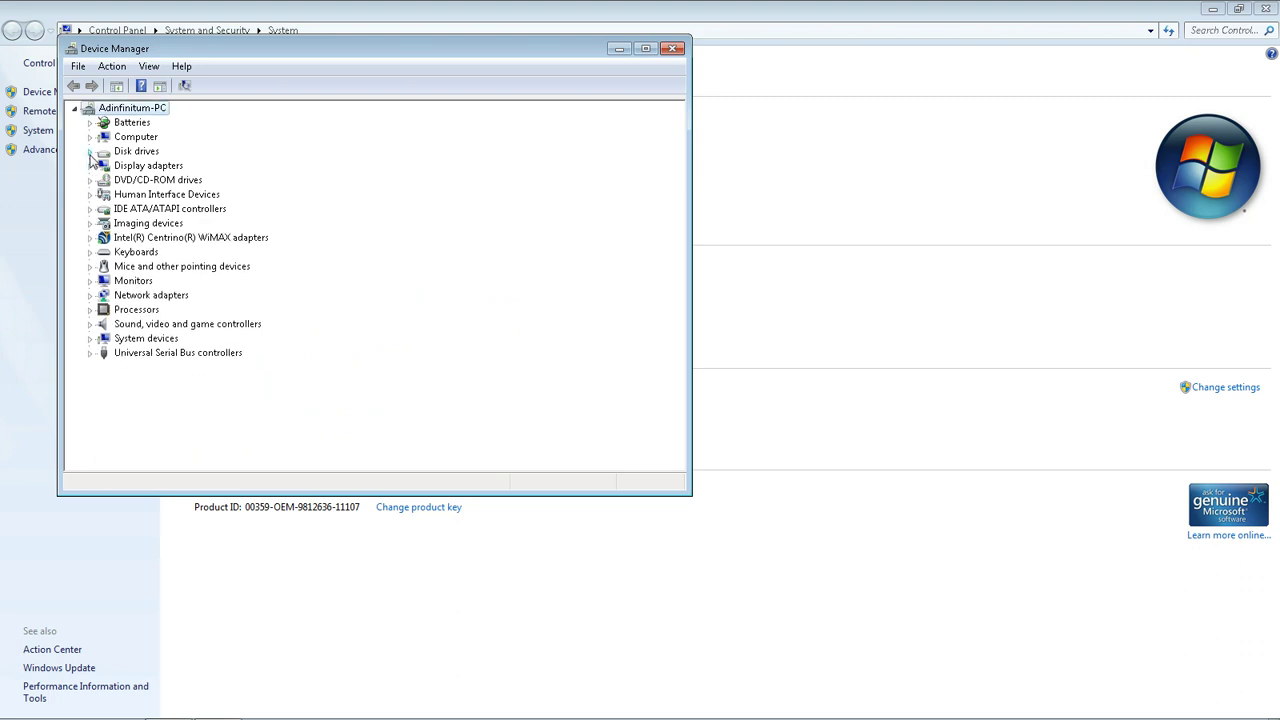
pyautogui.click(90, 152)
pyautogui.click(242, 166)
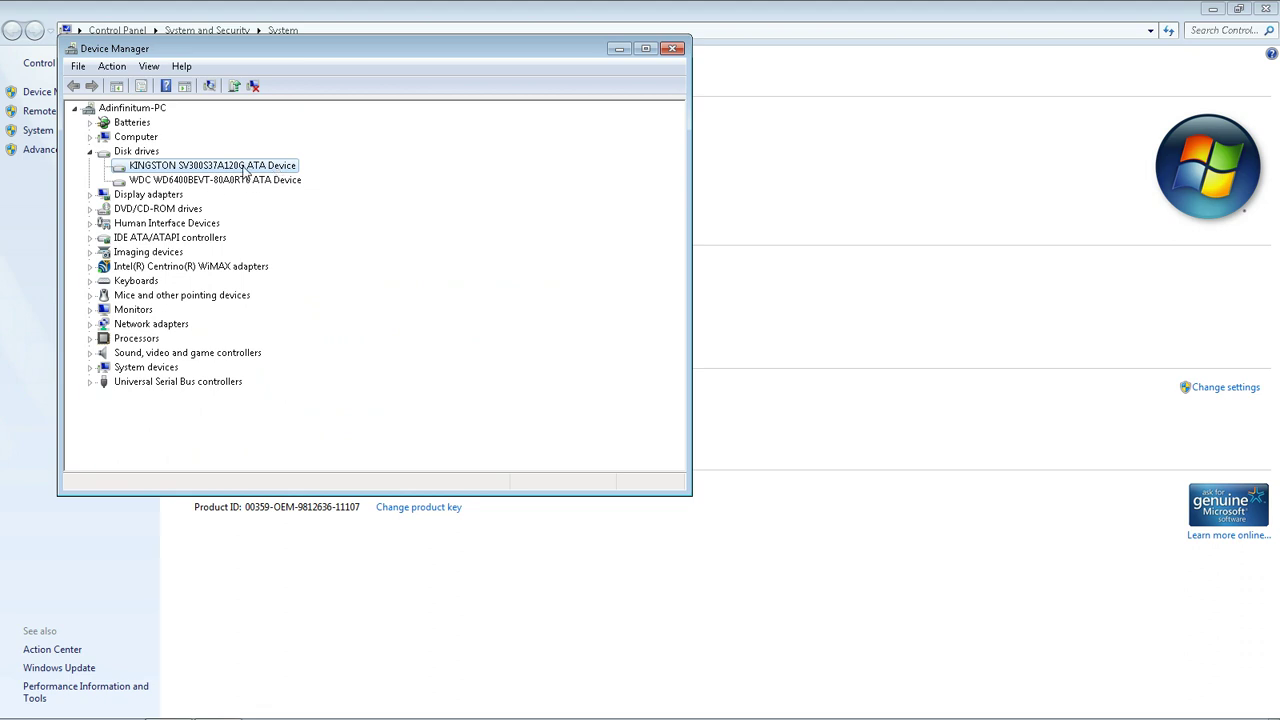
pyautogui.rightClick(264, 170)
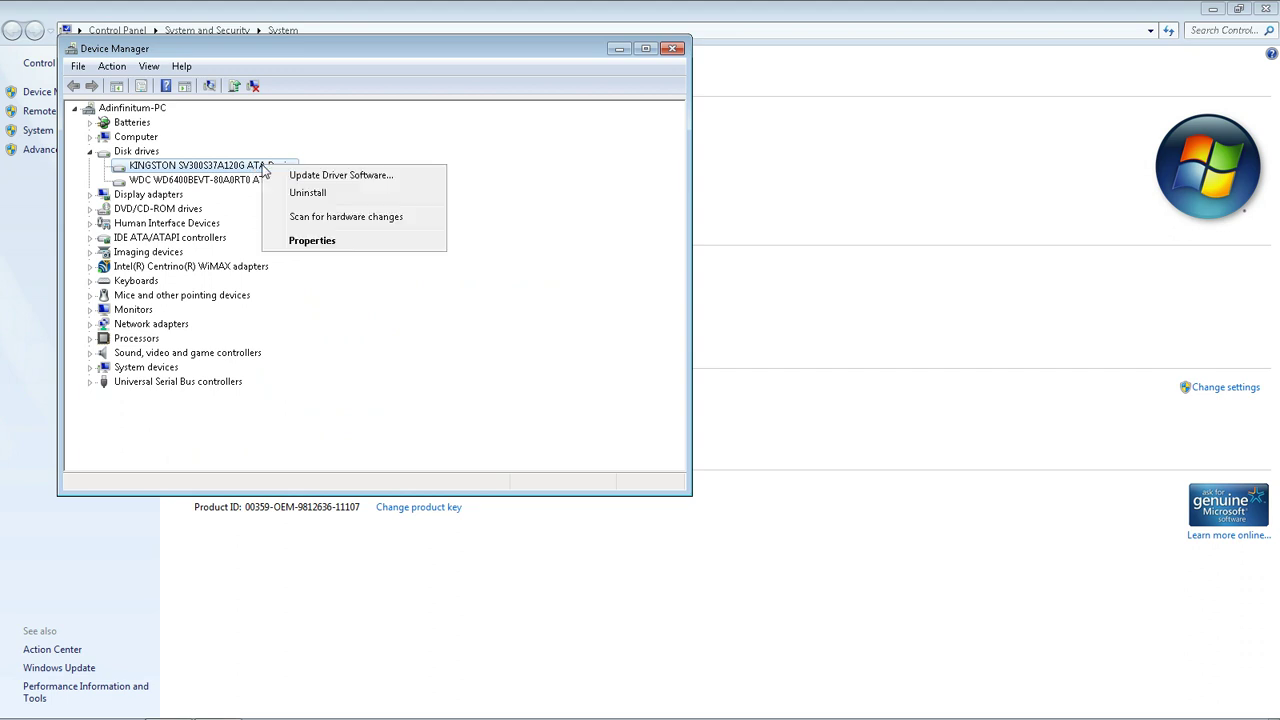
# Step: Confirm write caching is enabled in the KINGSTON drive's Policies, then collapse Disk drives
pyautogui.click(314, 245)
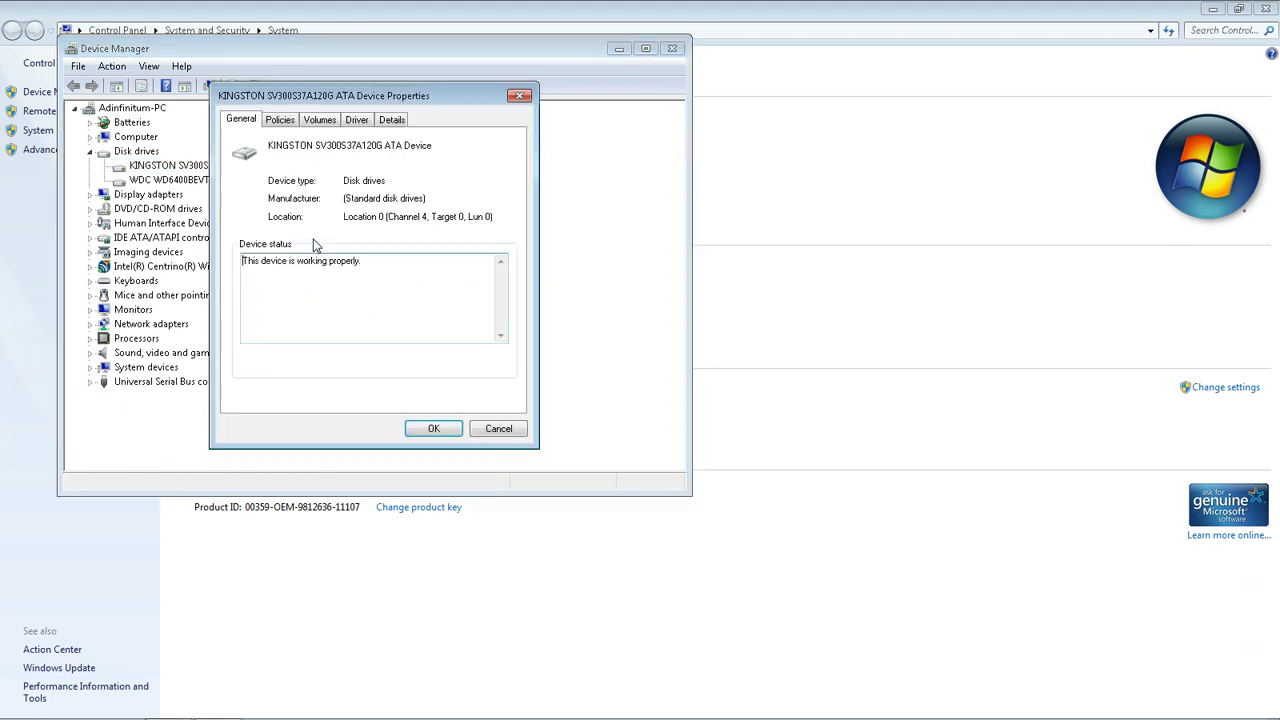
pyautogui.click(282, 121)
pyautogui.moveTo(304, 98); pyautogui.dragTo(452, 245)
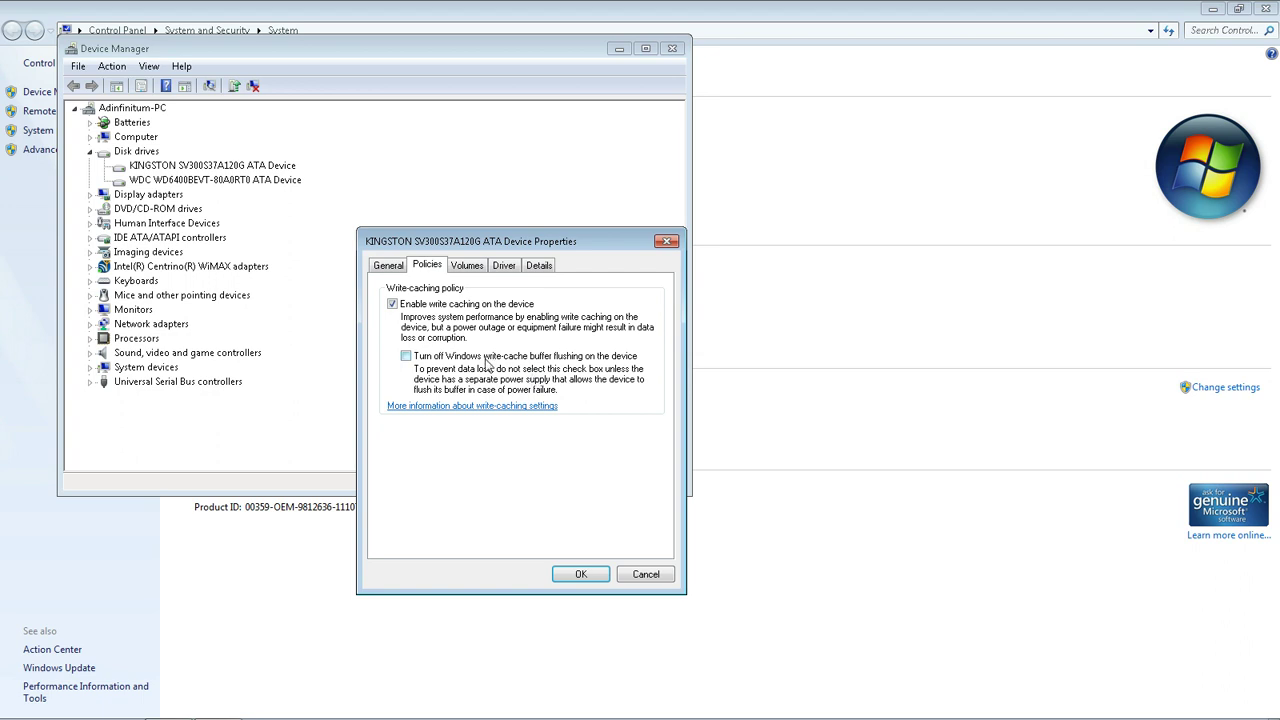
pyautogui.click(580, 574)
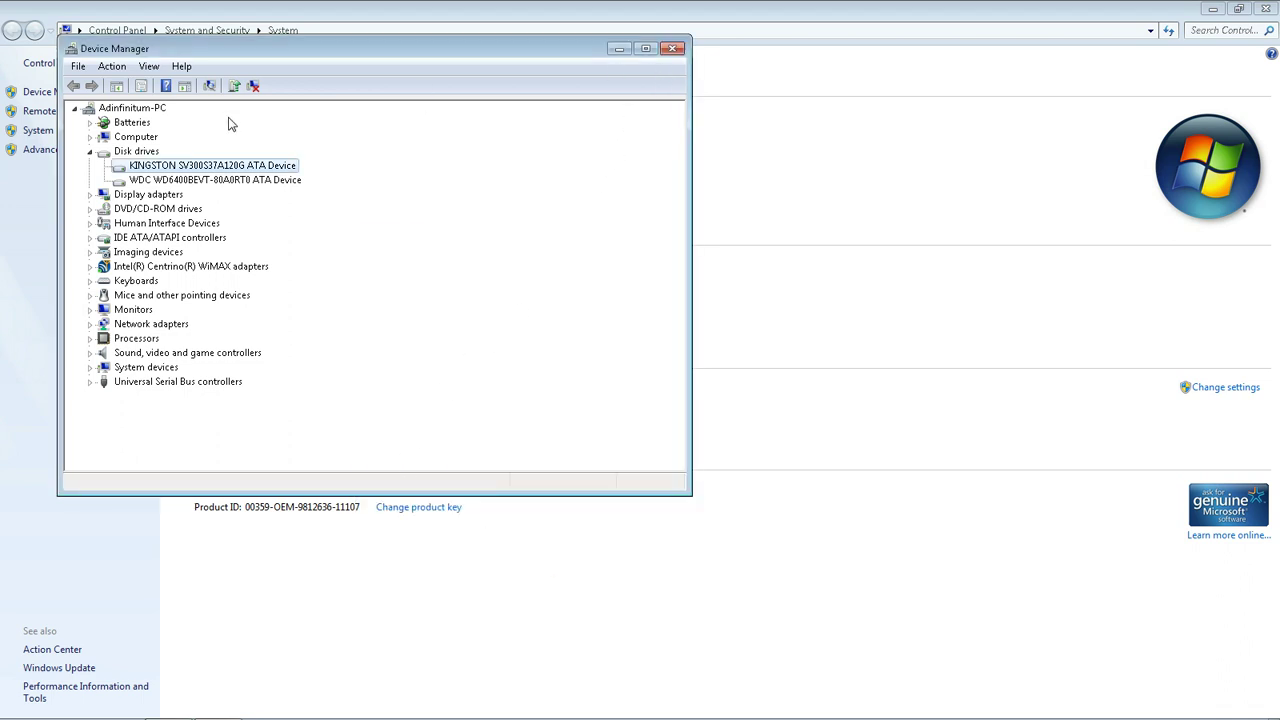
pyautogui.click(91, 151)
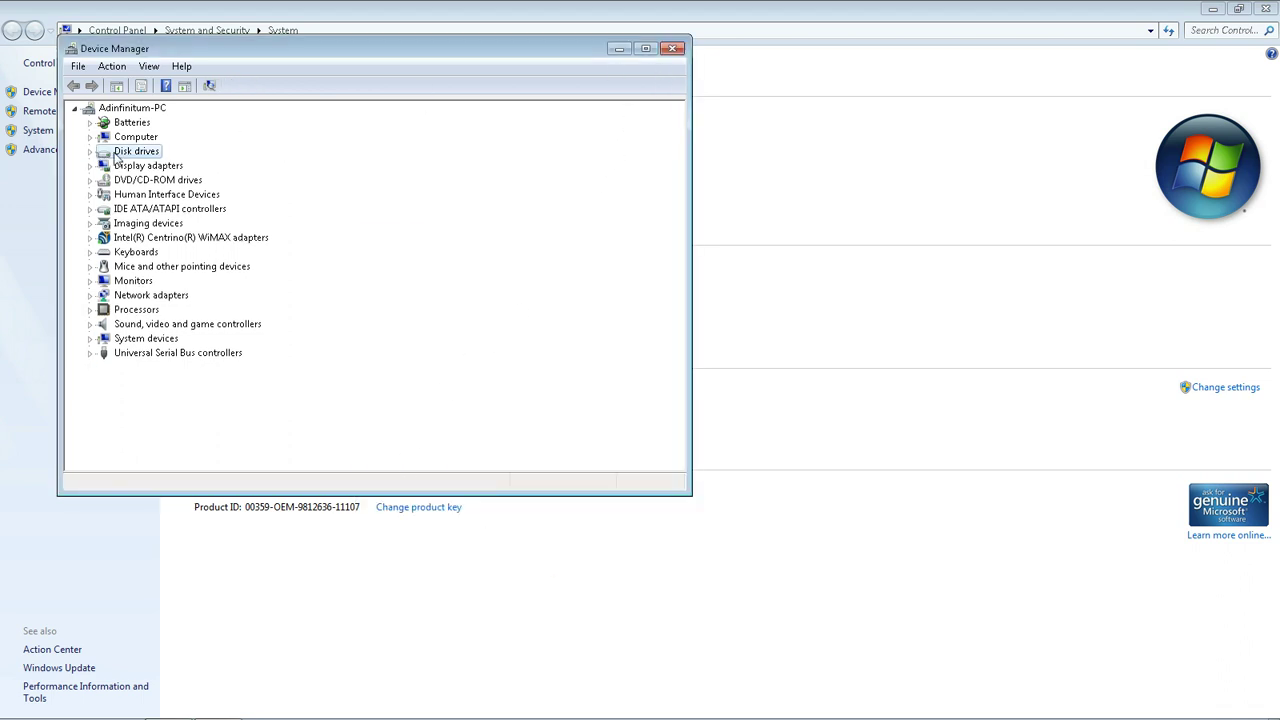
# Step: Close Device Manager and System, open AMD Catalyst Control Center from the desktop menu, then close it
pyautogui.click(674, 50)
pyautogui.click(1265, 8)
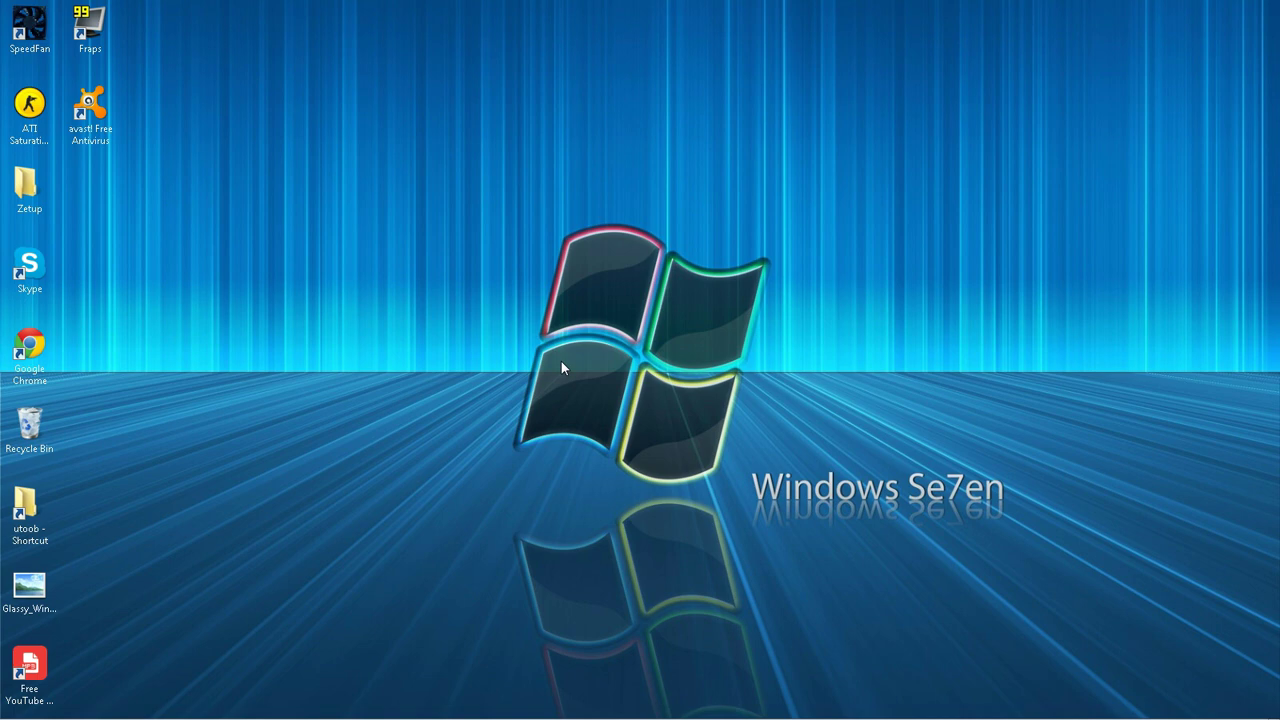
pyautogui.rightClick(539, 309)
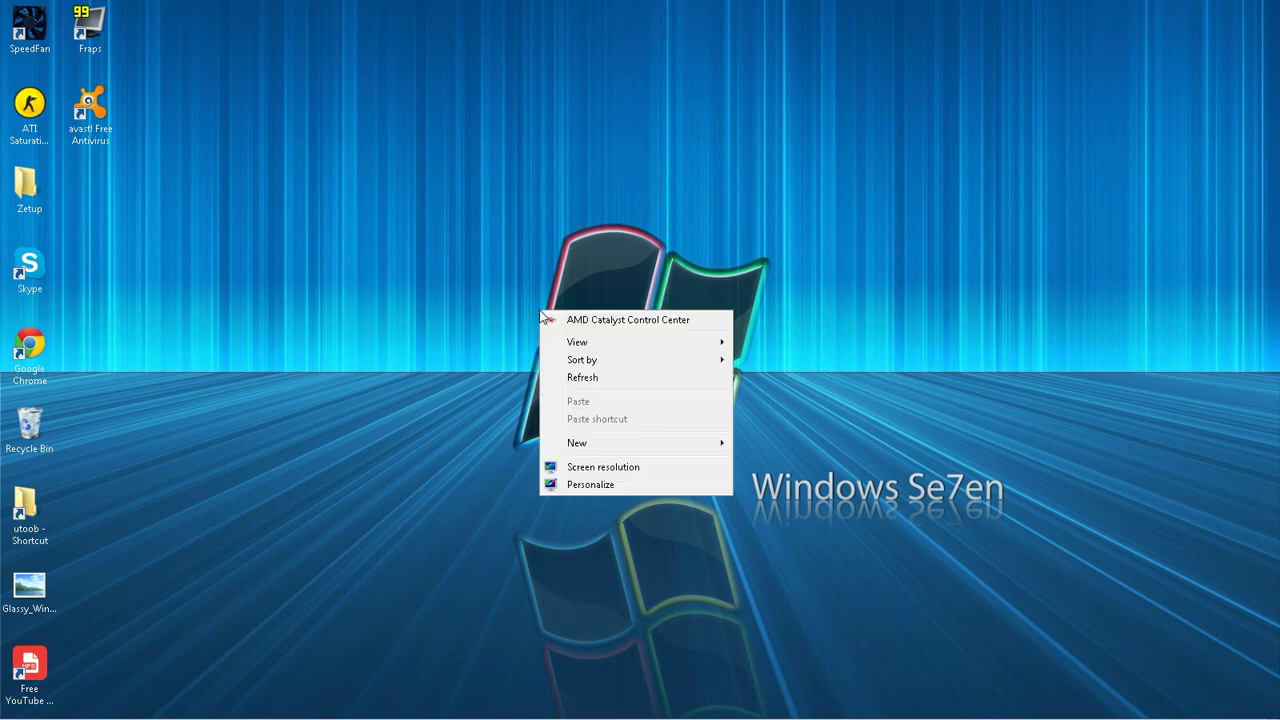
pyautogui.click(638, 320)
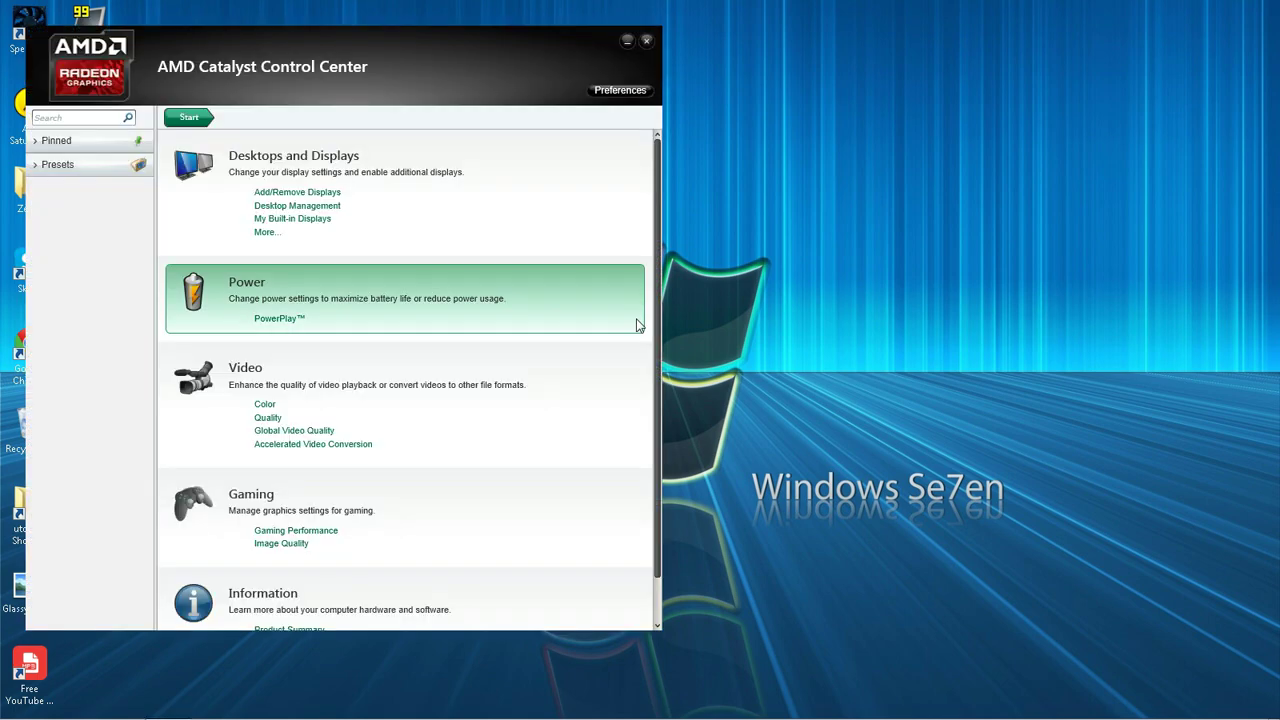
pyautogui.rightClick(827, 300)
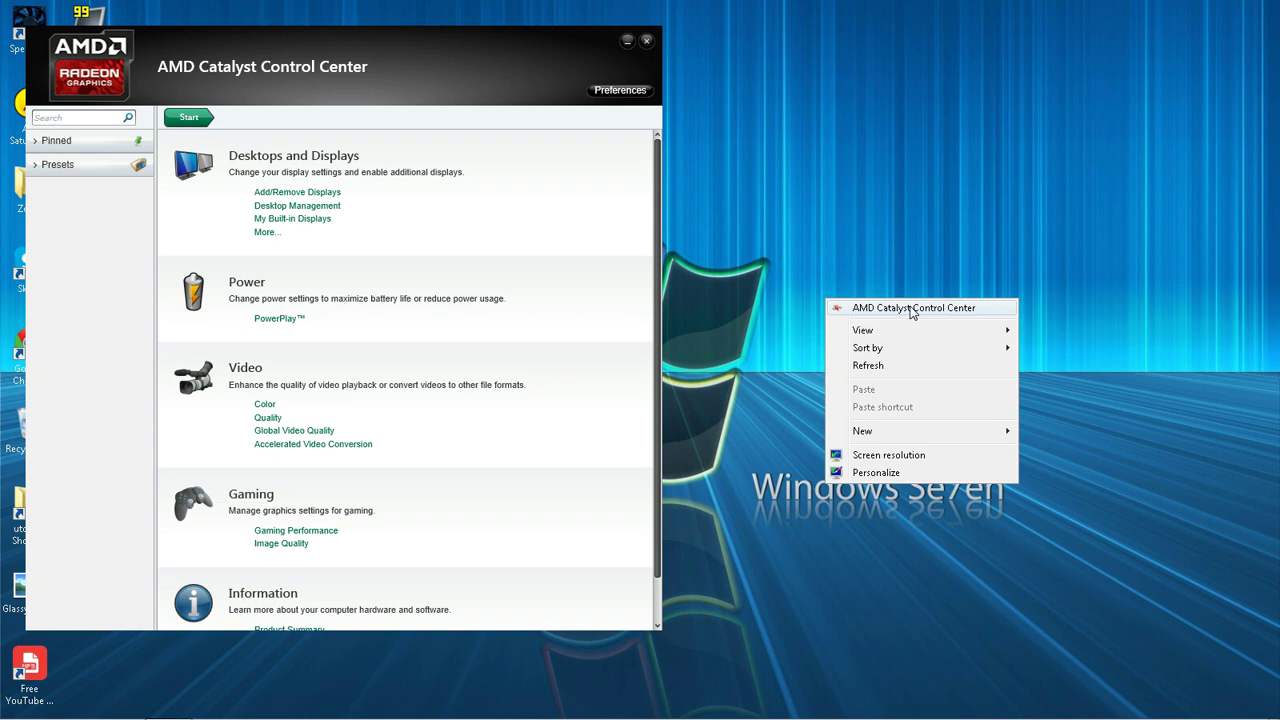
pyautogui.click(815, 223)
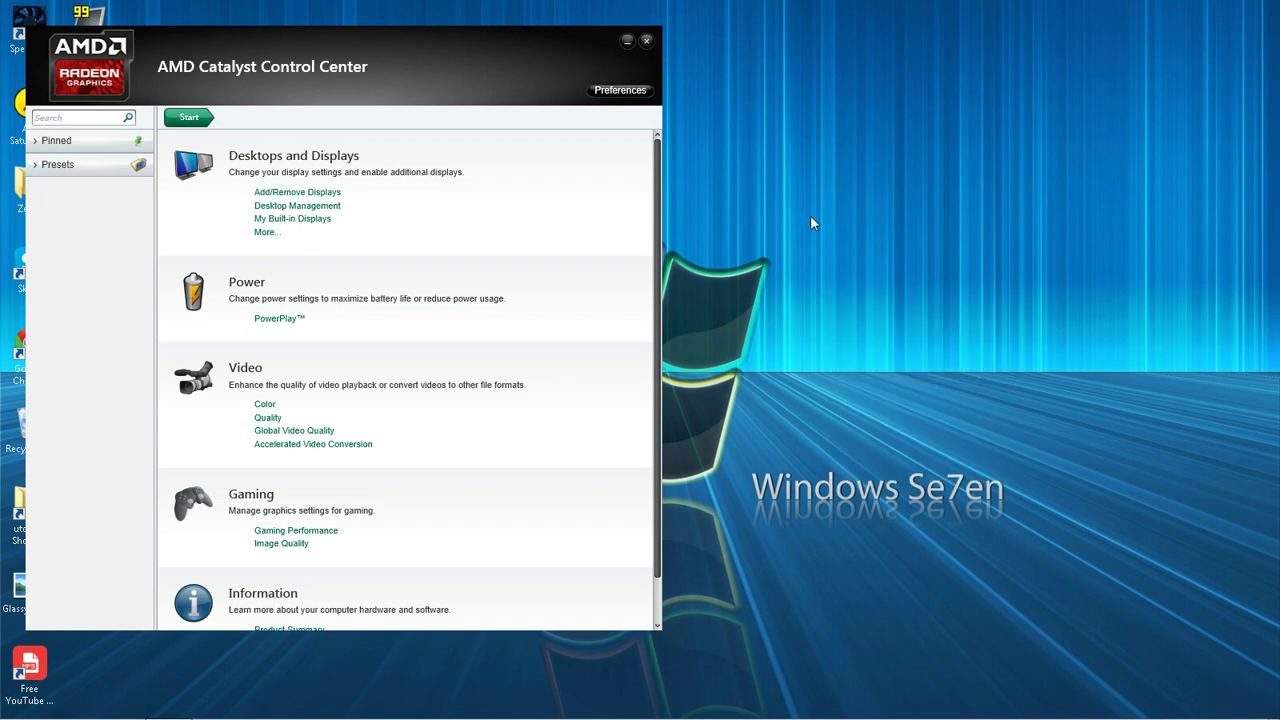
pyautogui.click(647, 42)
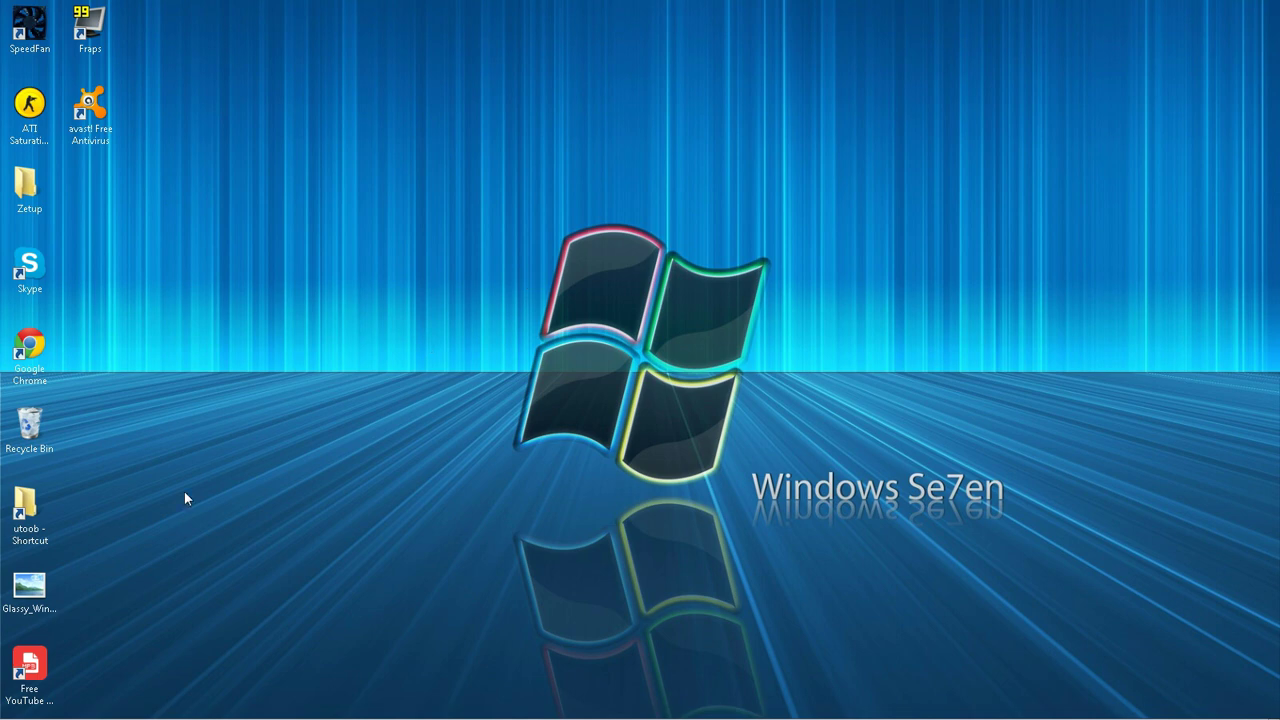
pyautogui.click(20, 706)
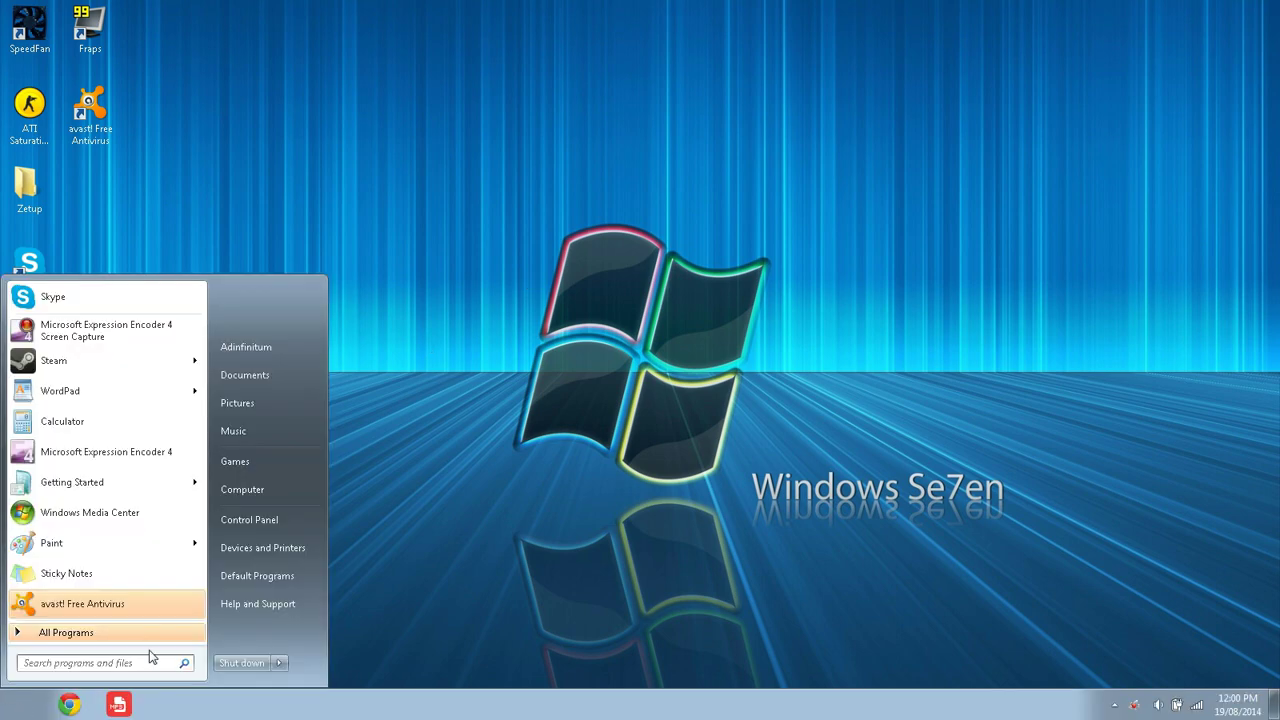
pyautogui.rightClick(247, 489)
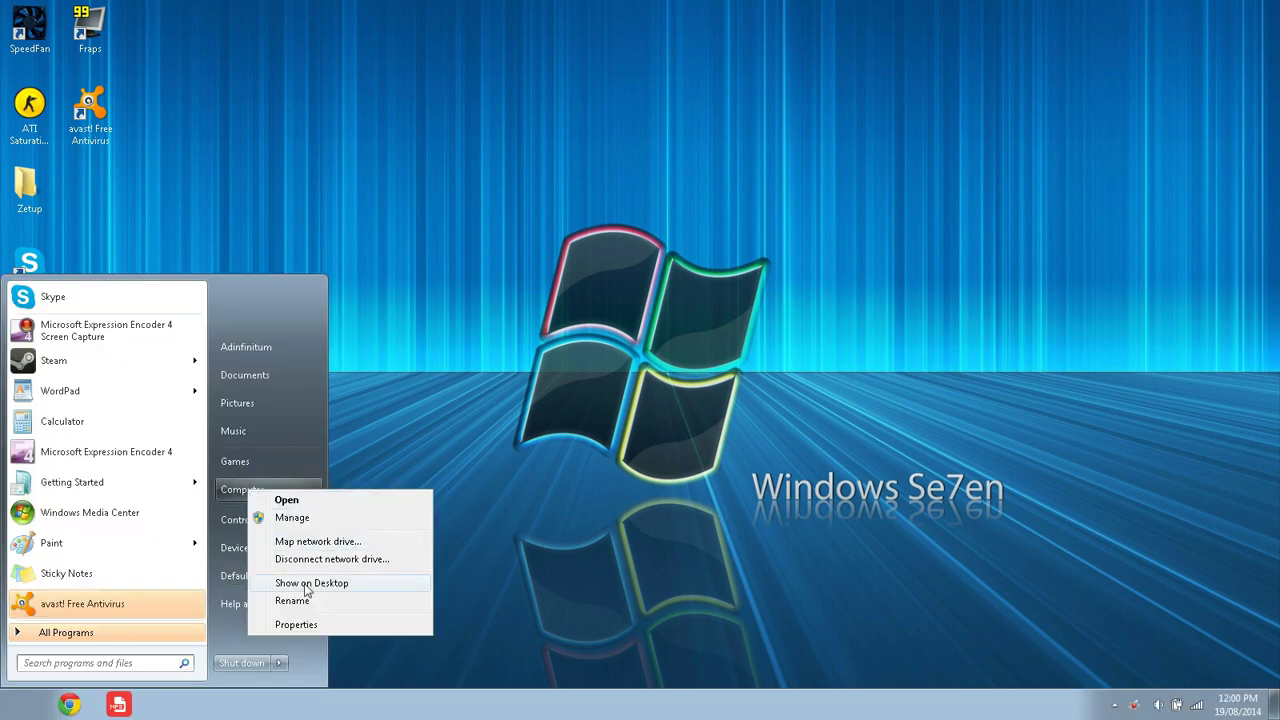
pyautogui.click(309, 623)
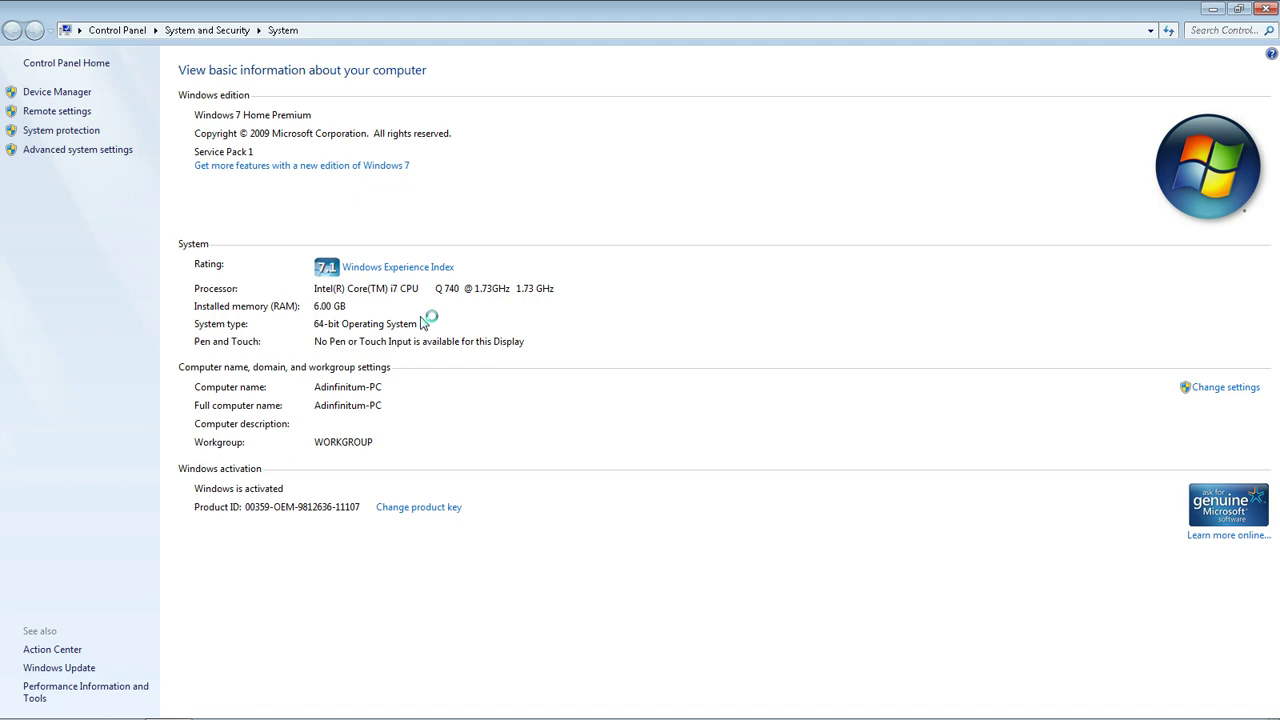
pyautogui.click(1268, 9)
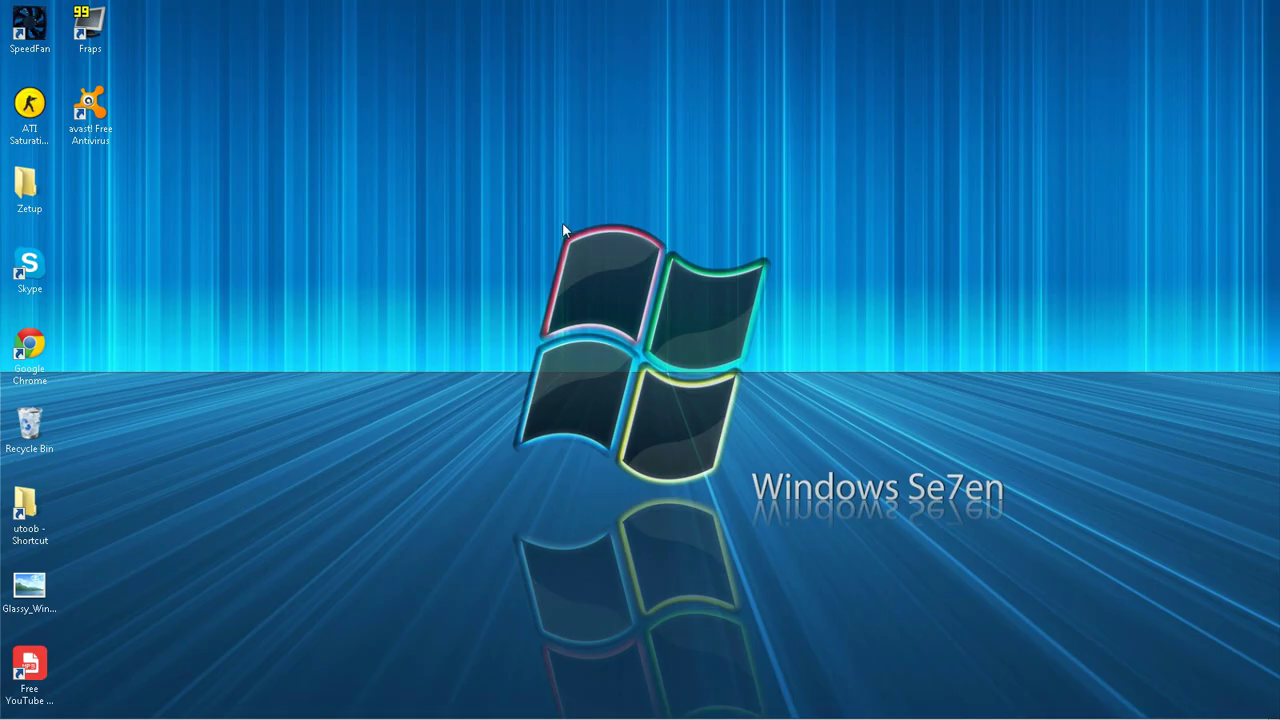